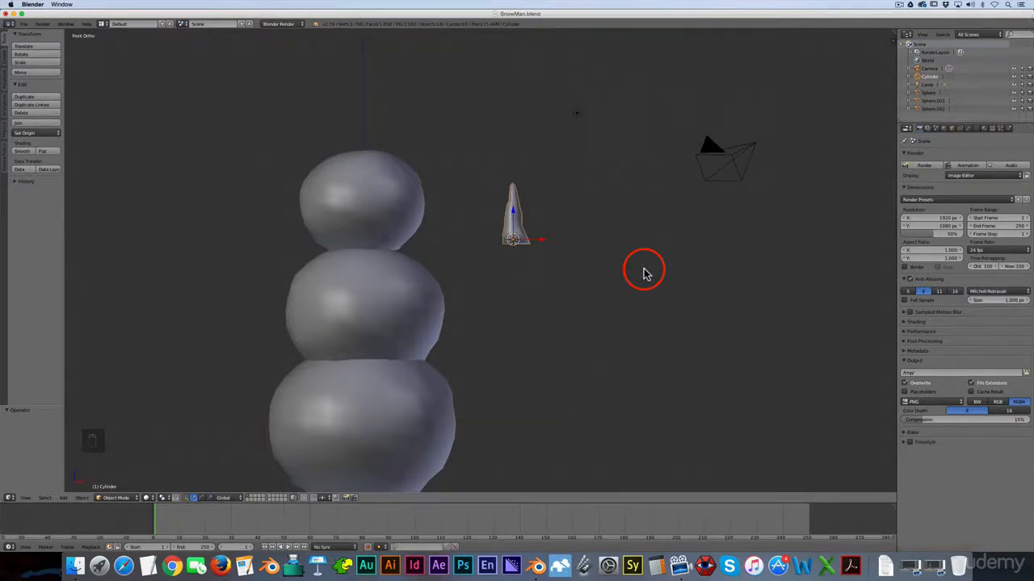
# Rotate the nose cone 90 degrees in the right side view so its tip points to the snowman's front.
pyautogui.press('KP_3')
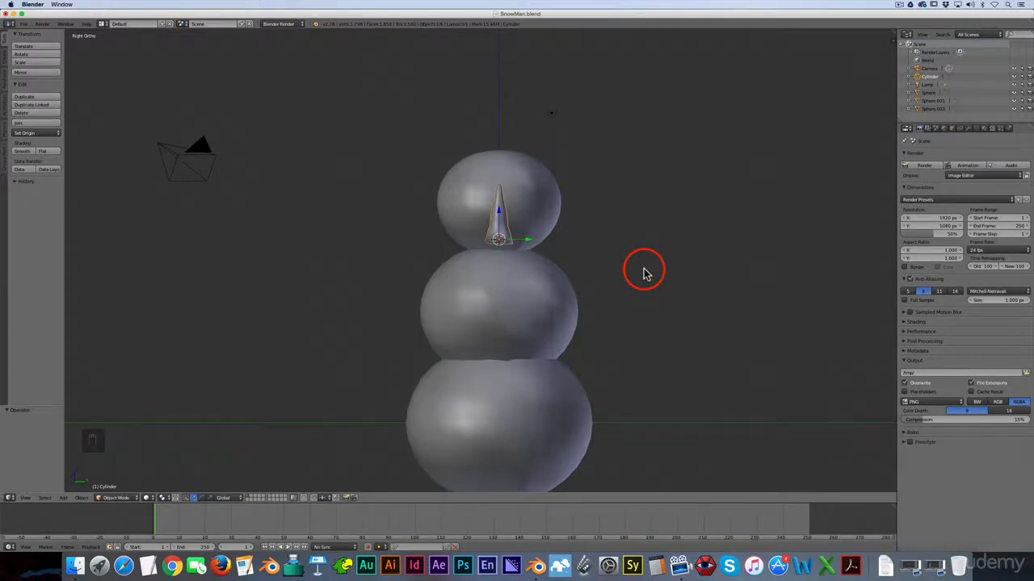
pyautogui.press('r')
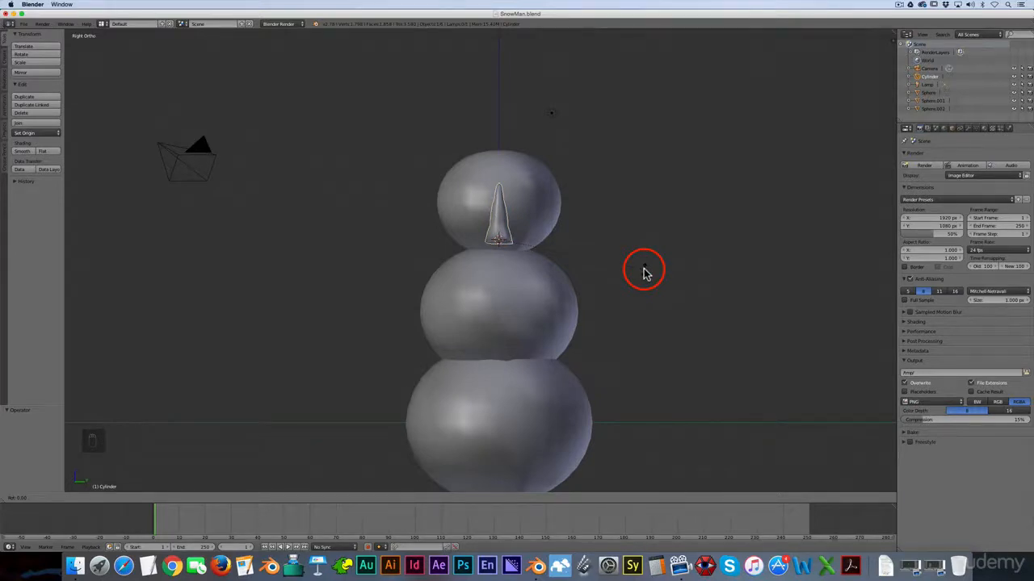
pyautogui.write('90')
pyautogui.press('Return')
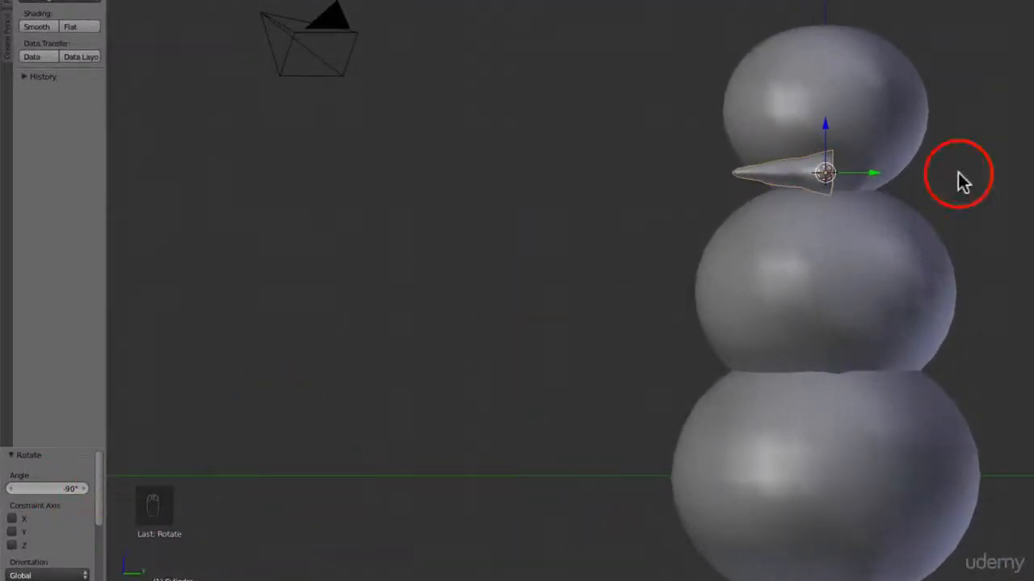
# Undo the nose cone's rotation and rotate it 90 degrees again about the same view axis.
pyautogui.press('super+z')
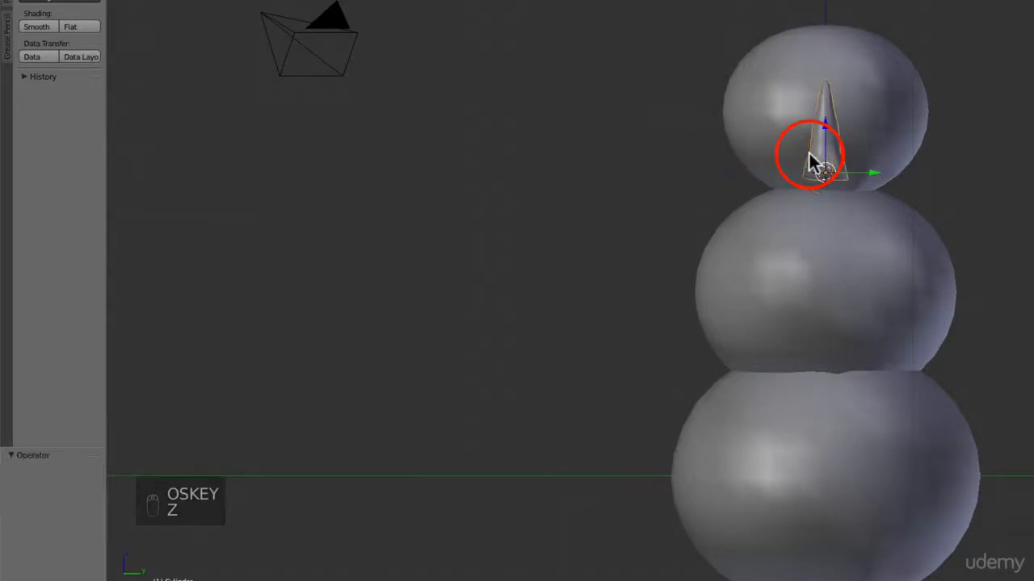
pyautogui.press('r')
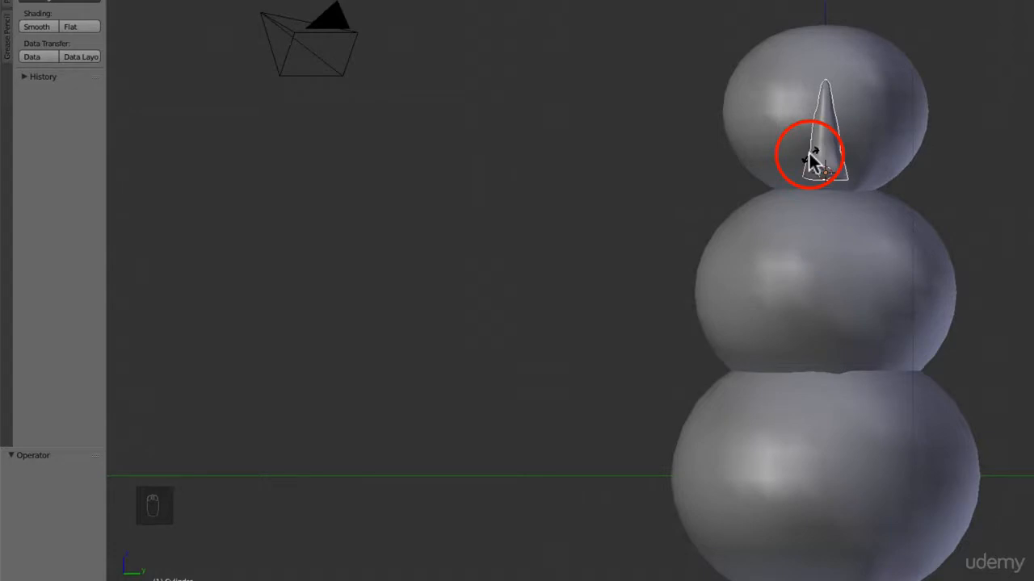
pyautogui.write('90')
pyautogui.press('Return')
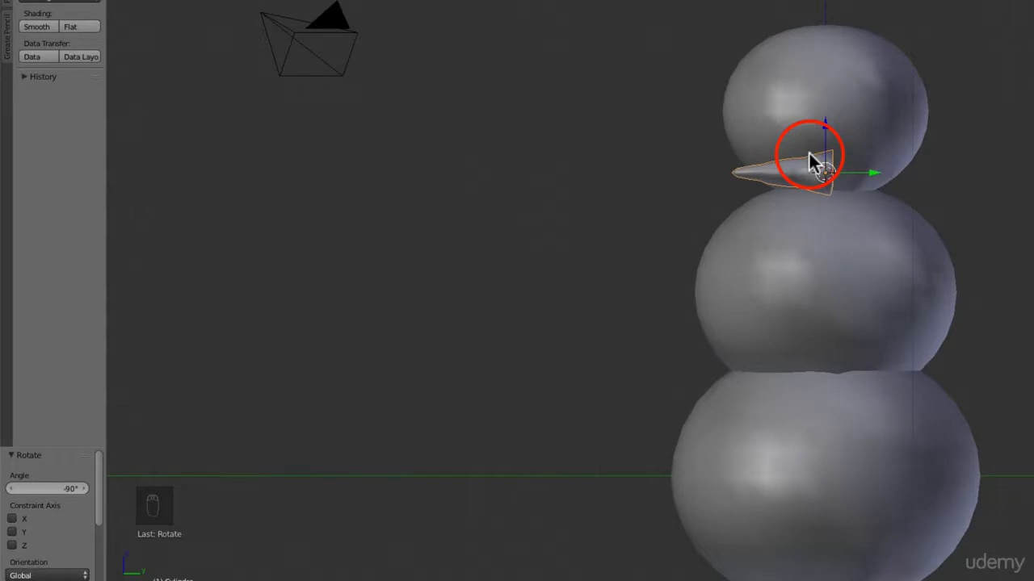
# In the top view, move the nose along X to the head's middle and about -1.116 along Y to its front.
pyautogui.press('KP_7')
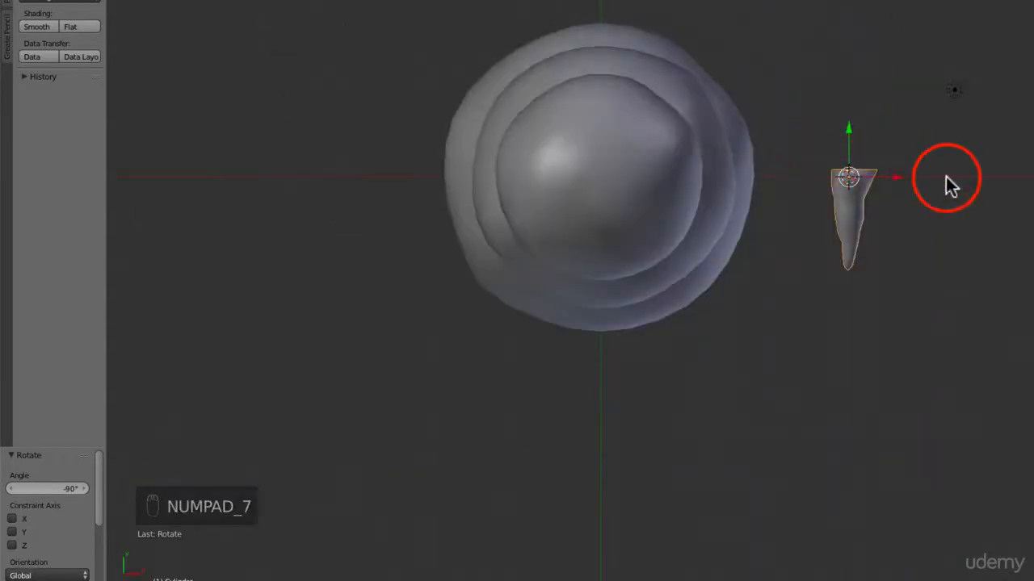
pyautogui.press('g')
pyautogui.press('x')
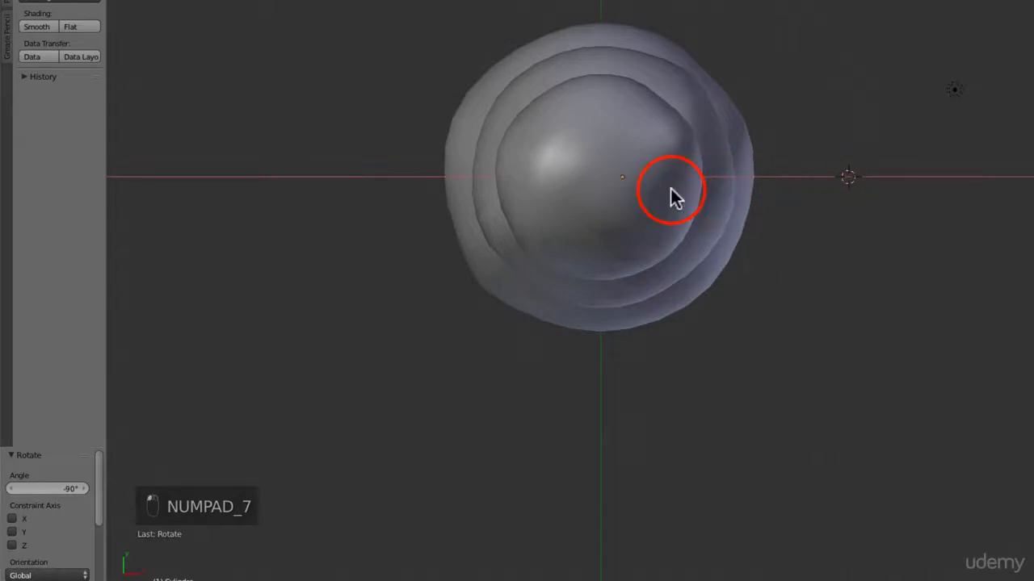
pyautogui.click(671, 189)
pyautogui.click(616, 218)
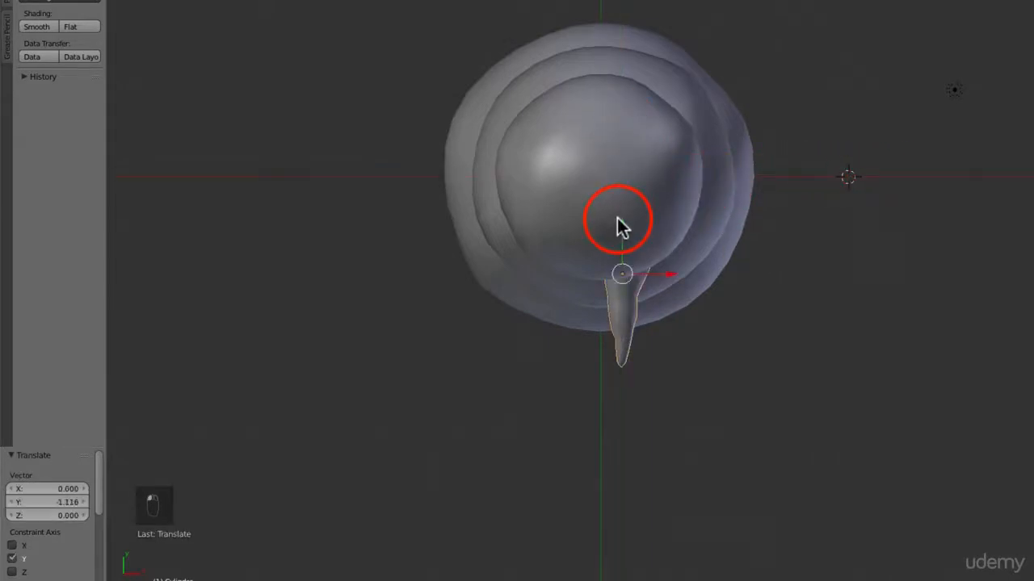
# In the front view, raise the nose to the middle of the head and center it with a final X shift of about 0.139.
pyautogui.press('KP_1')
pyautogui.moveTo(620, 126)
pyautogui.mouseDown()
pyautogui.moveTo(657, 132)
pyautogui.moveTo(619, 129)
pyautogui.moveTo(556, 74)
pyautogui.moveTo(589, 76)
pyautogui.moveTo(629, 127)
pyautogui.mouseUp()
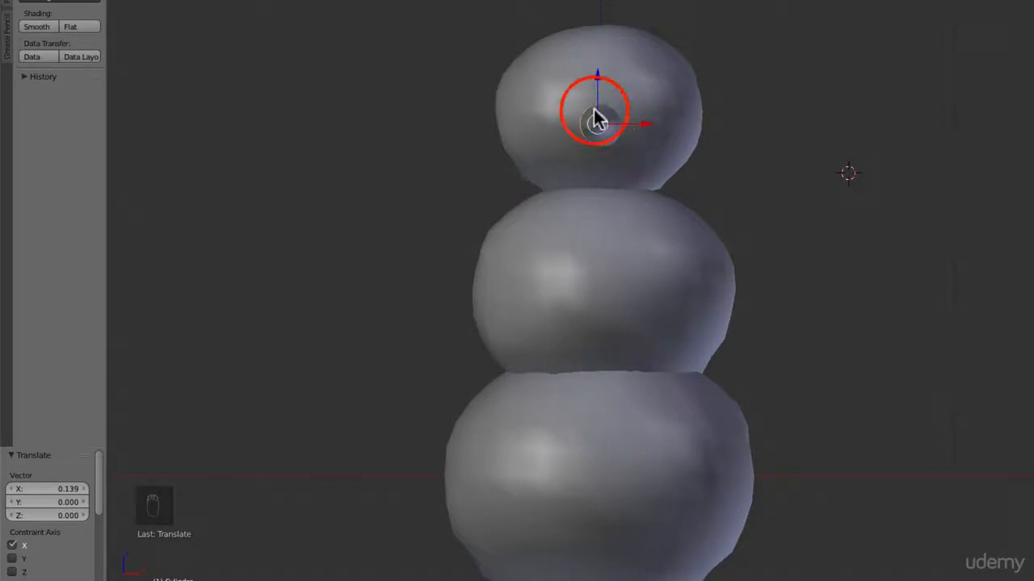
pyautogui.scroll(2, 597, 109)
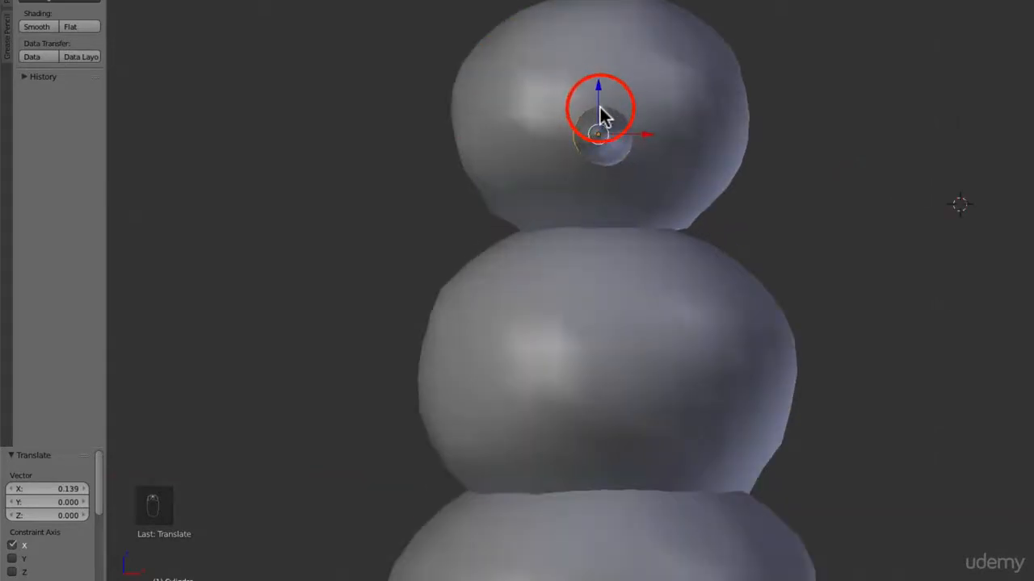
pyautogui.press('KP_3')
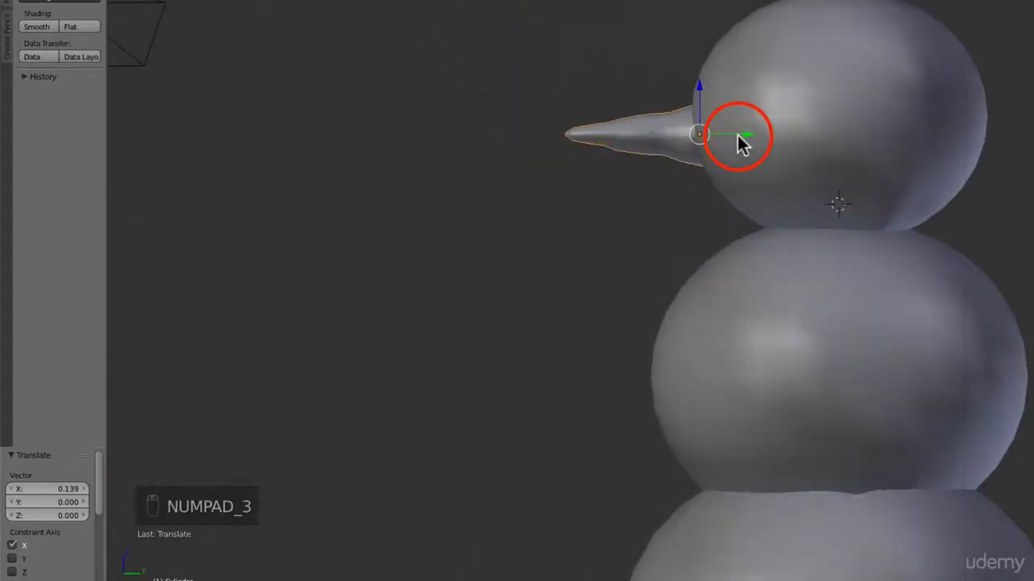
pyautogui.scroll(1, 724, 129)
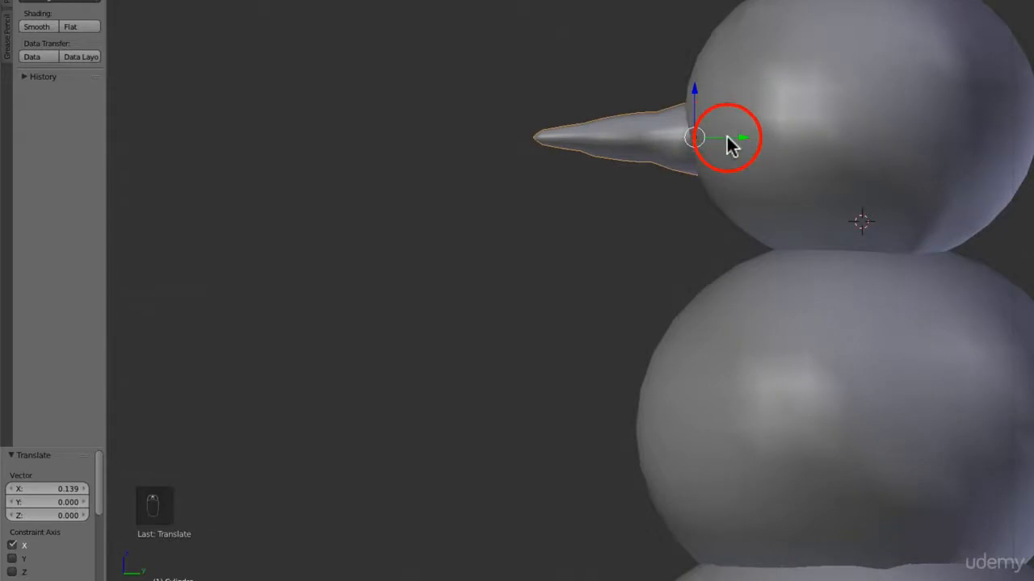
pyautogui.press('KP_1')
pyautogui.press('KP_3')
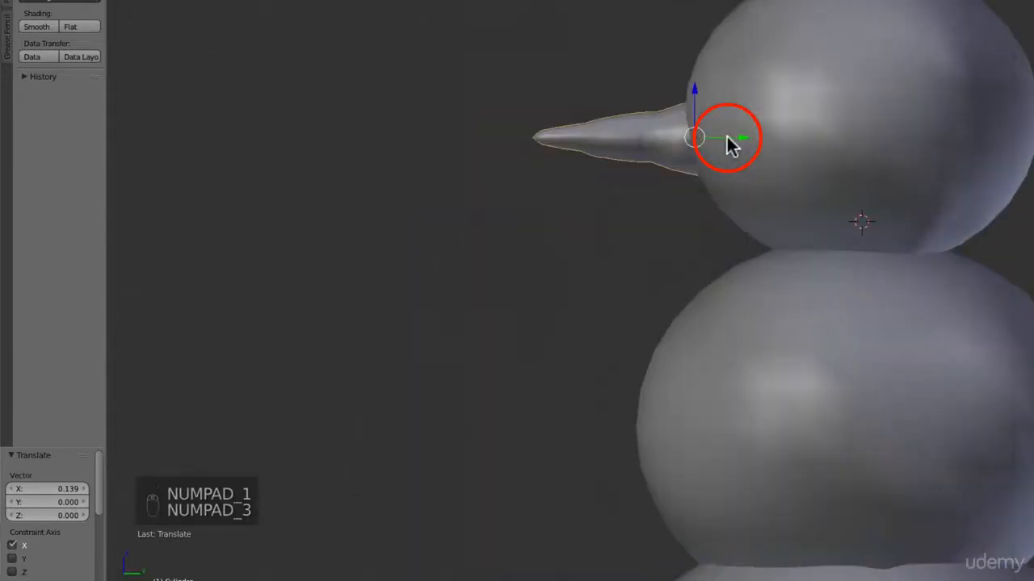
# In Edit Mode, move the nose's tip about -0.152 along Z and 0.016 along Y with smooth proportional editing and an enlarged influence radius.
pyautogui.scroll(1, 580, 138)
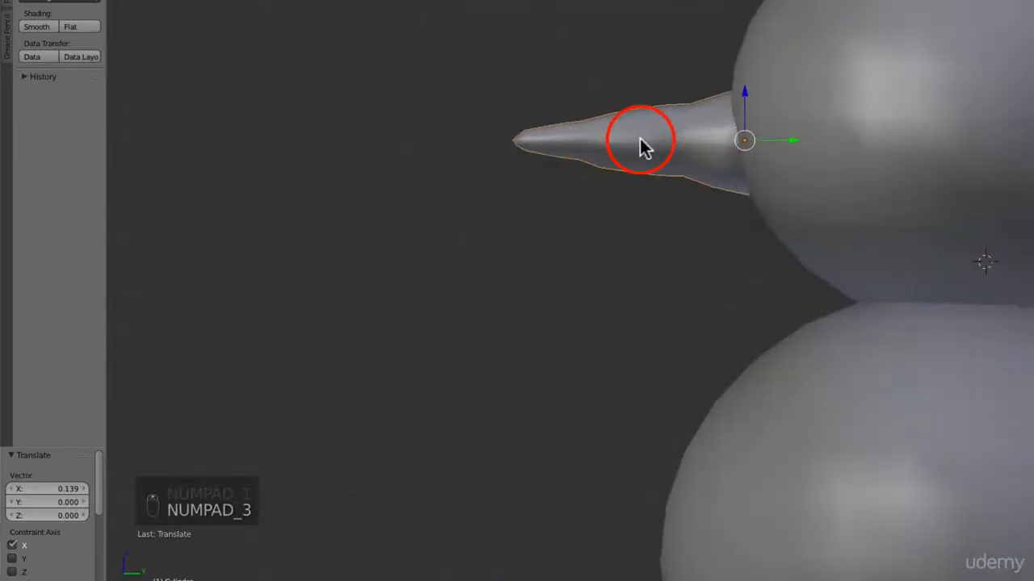
pyautogui.press('Tab')
pyautogui.scroll(2, 504, 141)
pyautogui.rightClick(504, 141)
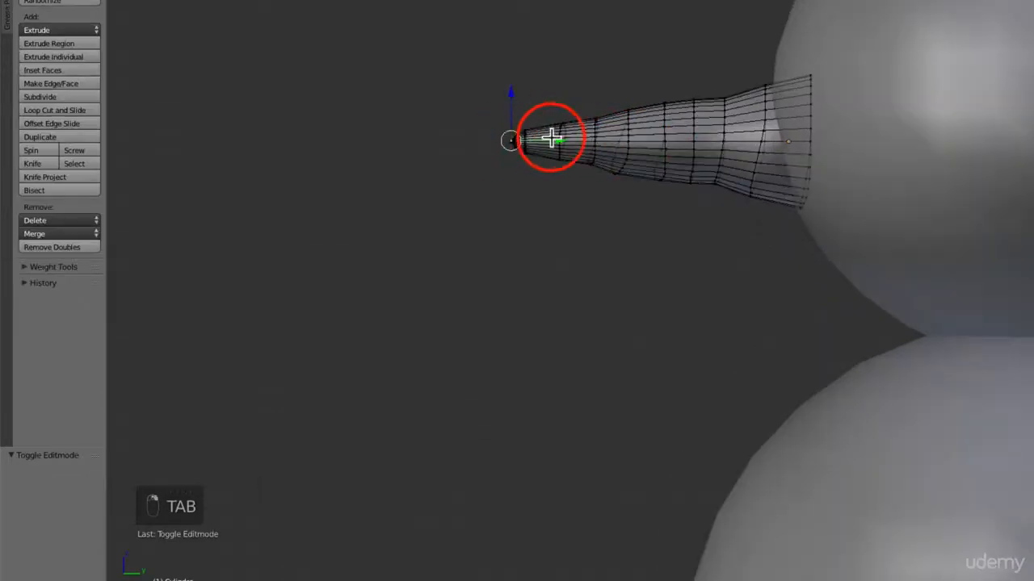
pyautogui.scroll(3, 502, 141)
pyautogui.scroll(4, 501, 140)
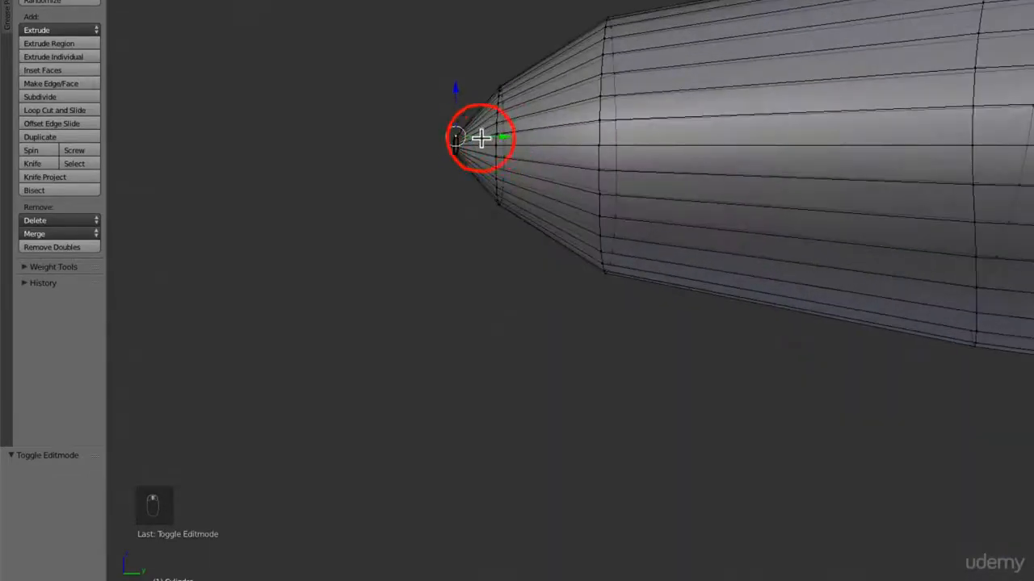
pyautogui.scroll(-6, 429, 143)
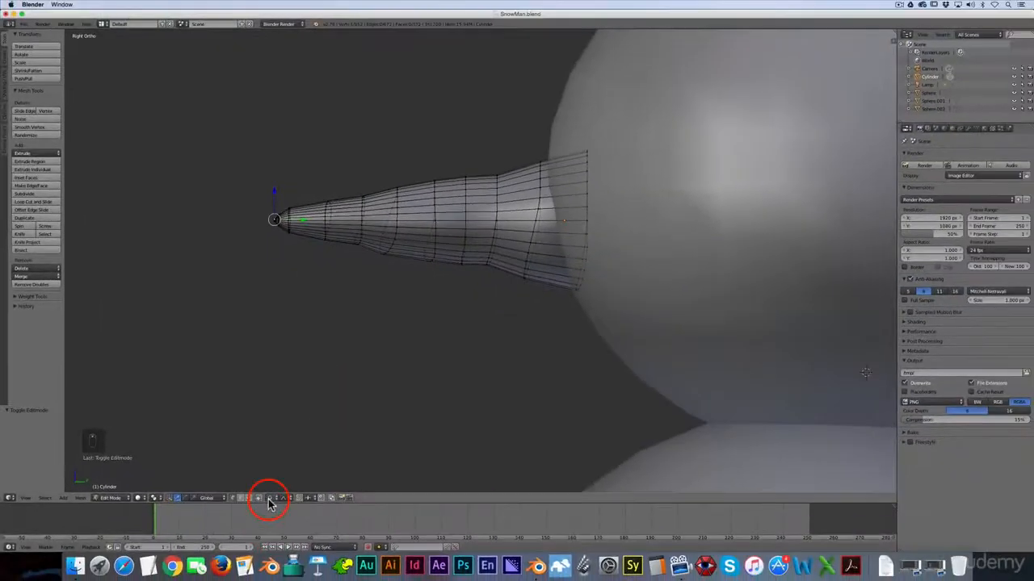
pyautogui.rightClick(285, 219)
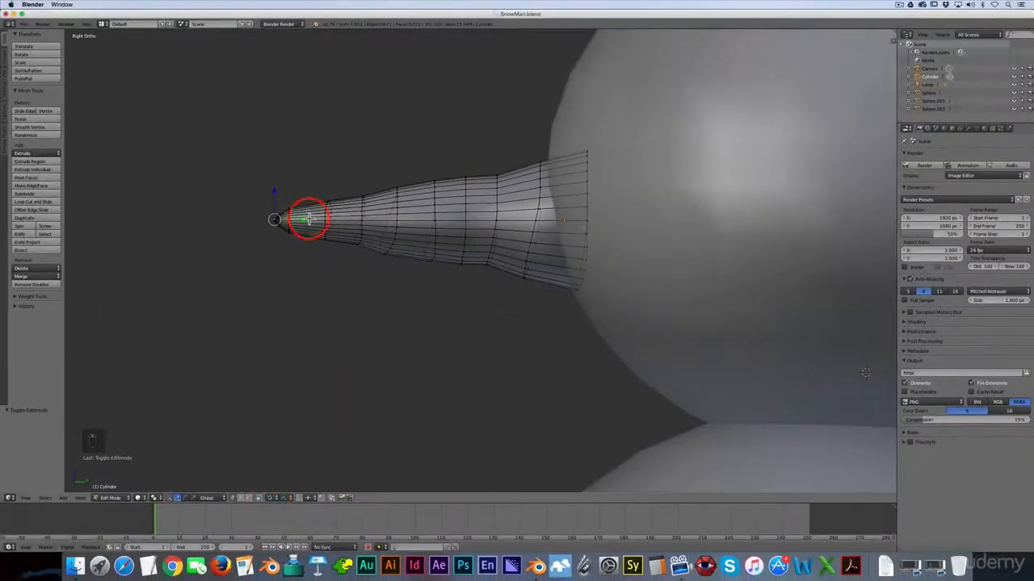
pyautogui.press('g')
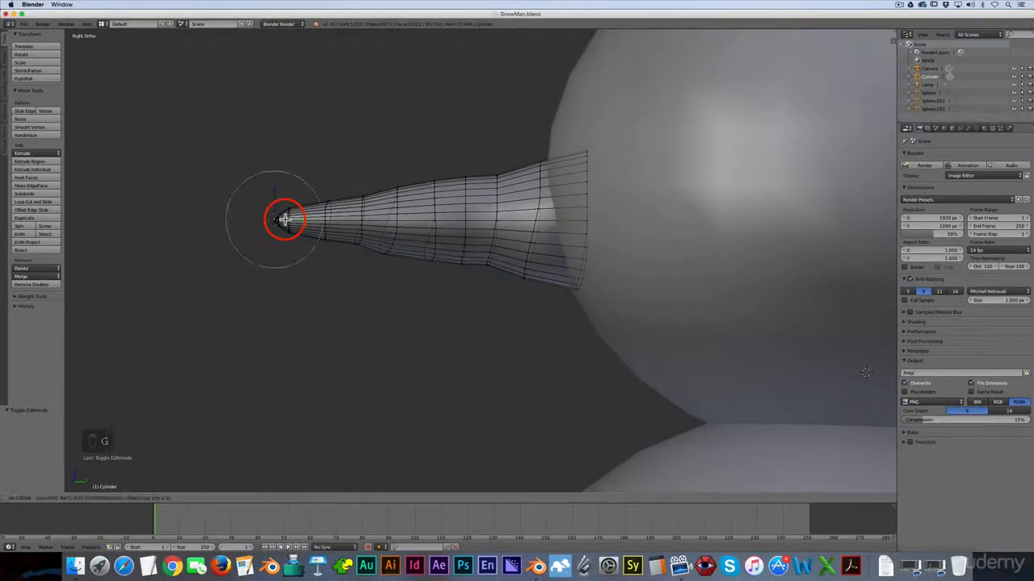
pyautogui.scroll(-5, 284, 226)
pyautogui.scroll(-4, 285, 234)
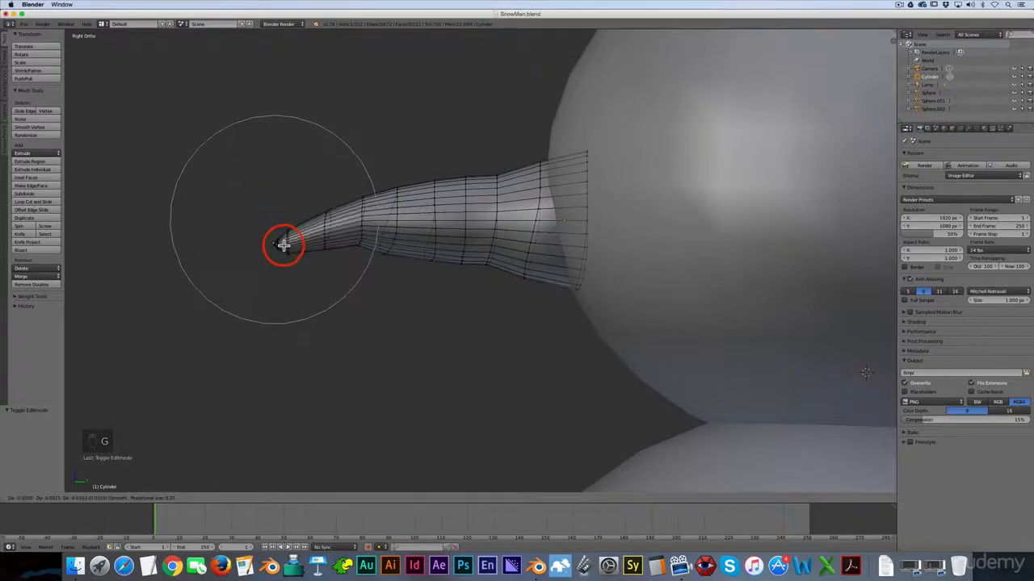
pyautogui.click(287, 257)
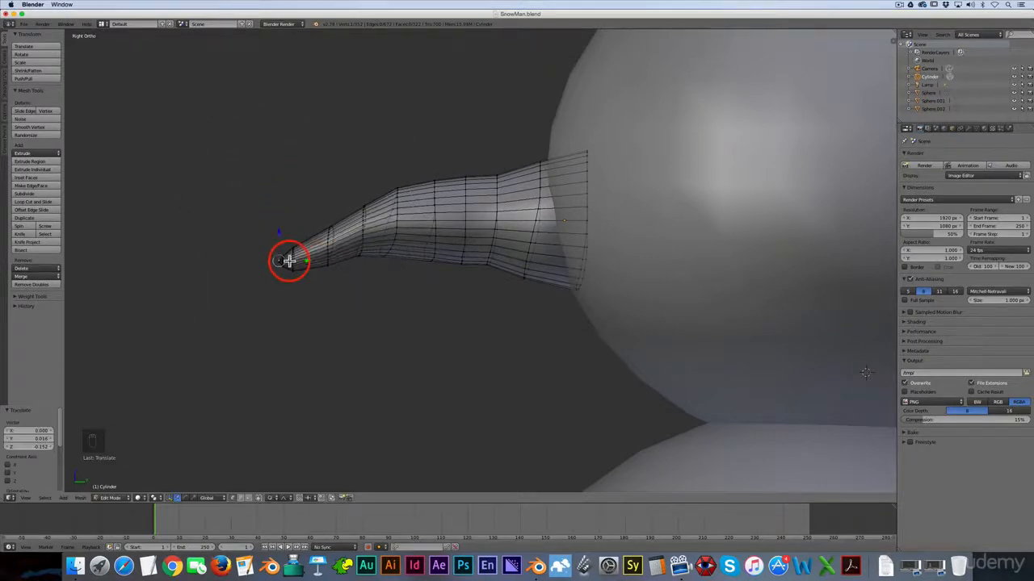
# Rotate the nose's tip with proportional editing to curl its end downward, and return to Object Mode.
pyautogui.press('r')
pyautogui.click(316, 247)
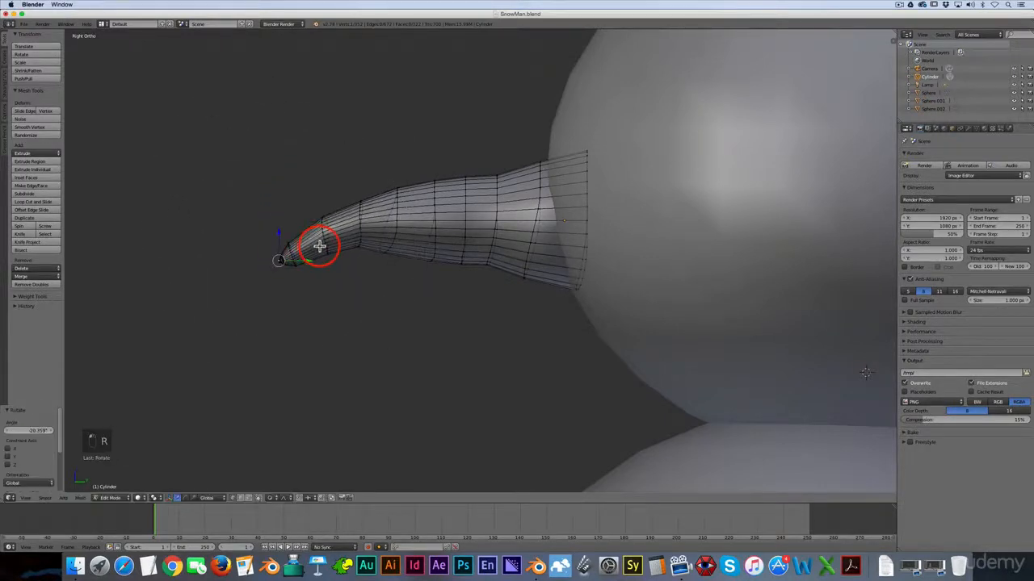
pyautogui.press('r')
pyautogui.click(320, 246)
pyautogui.press('Tab')
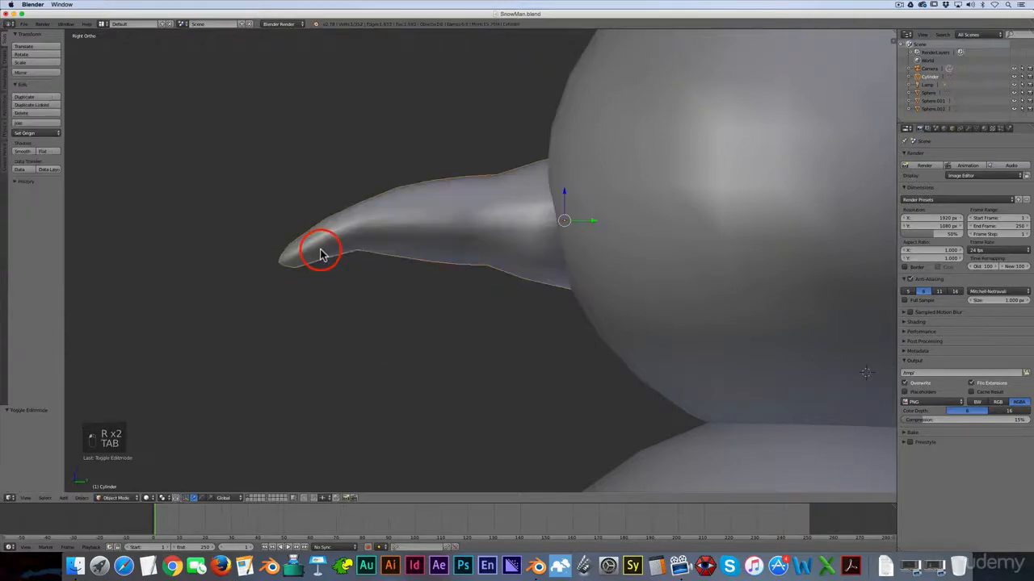
# Tilt the whole nose downward by about 11 degrees in the right side view.
pyautogui.press('KP_1')
pyautogui.scroll(-5, 327, 251)
pyautogui.press('KP_3')
pyautogui.scroll(3, 208, 201)
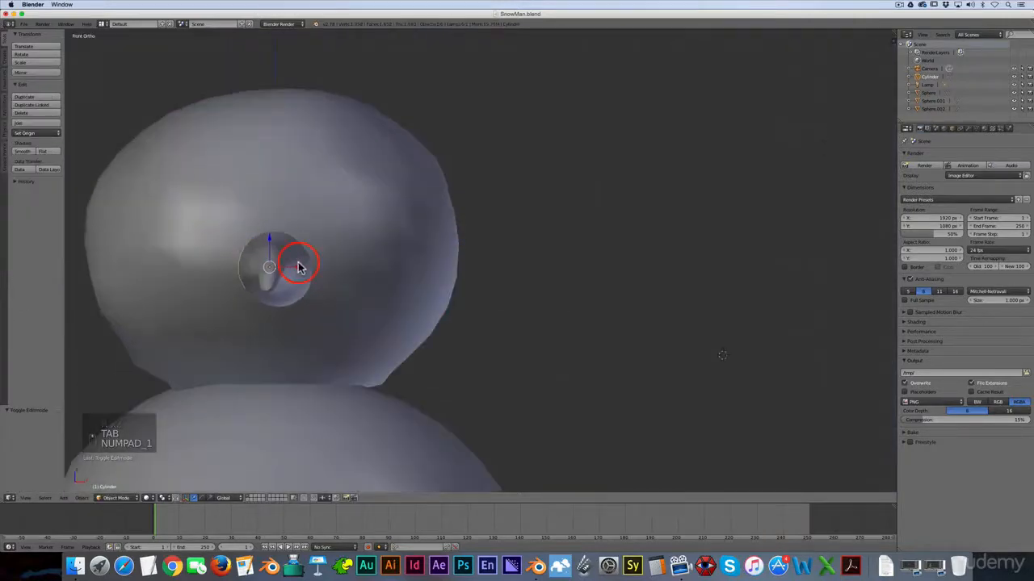
pyautogui.scroll(2, 517, 235)
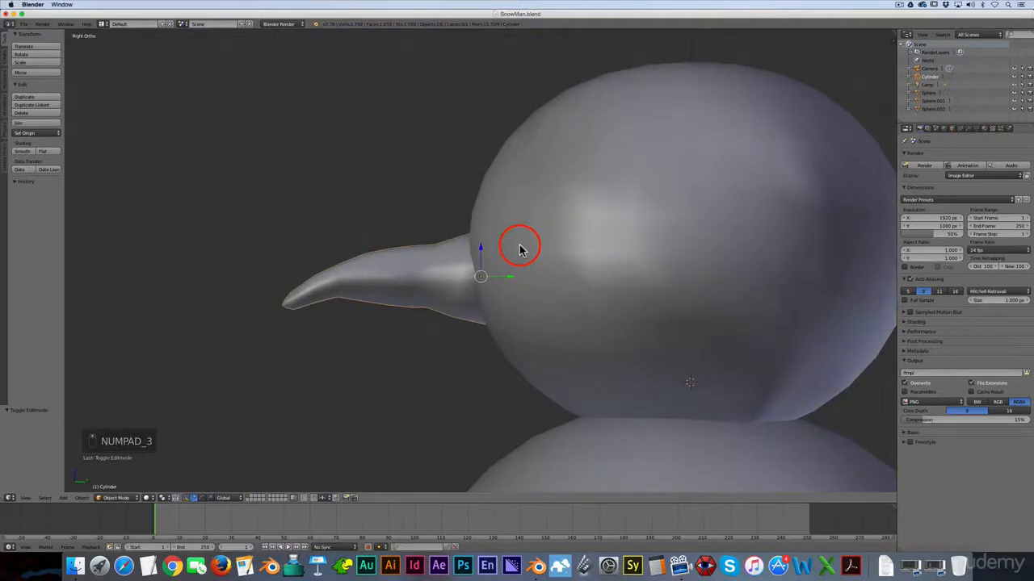
pyautogui.press('r')
pyautogui.click(518, 235)
# In the front view, raise the nose about 0.092 along Z and scale it up to about 1.055.
pyautogui.press('KP_1')
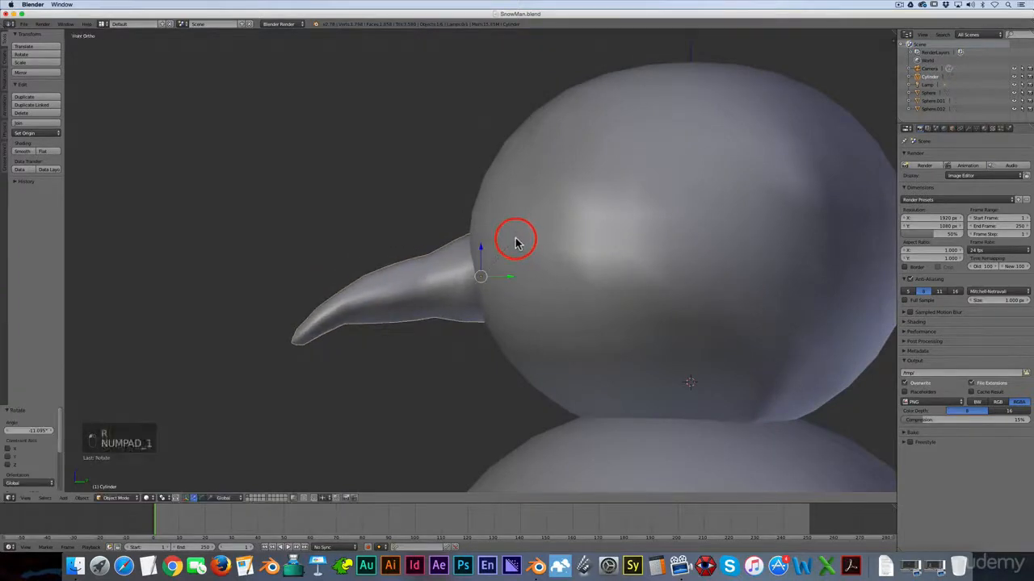
pyautogui.scroll(-4, 404, 243)
pyautogui.scroll(5, 399, 244)
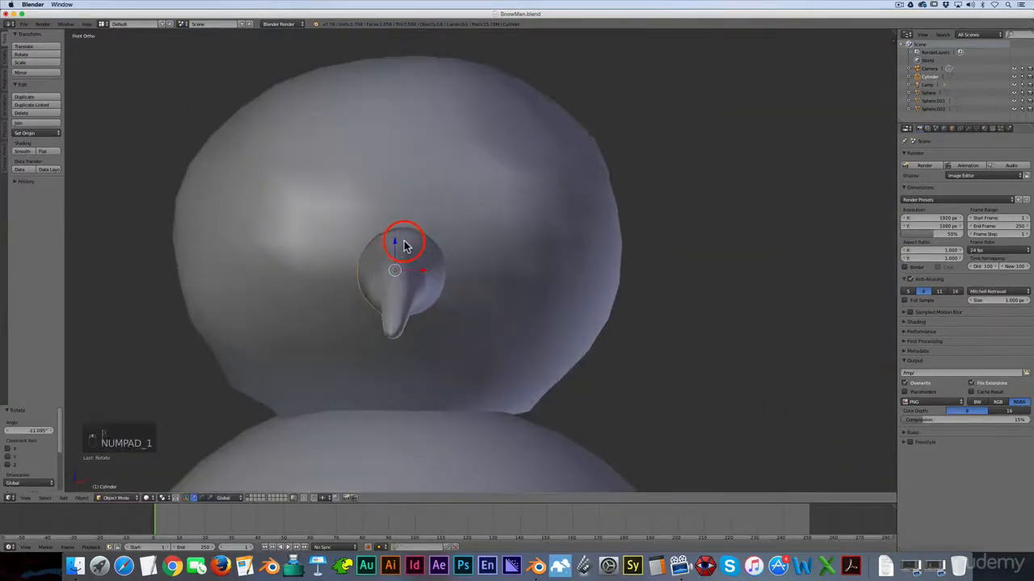
pyautogui.moveTo(397, 244); pyautogui.dragTo(394, 225)
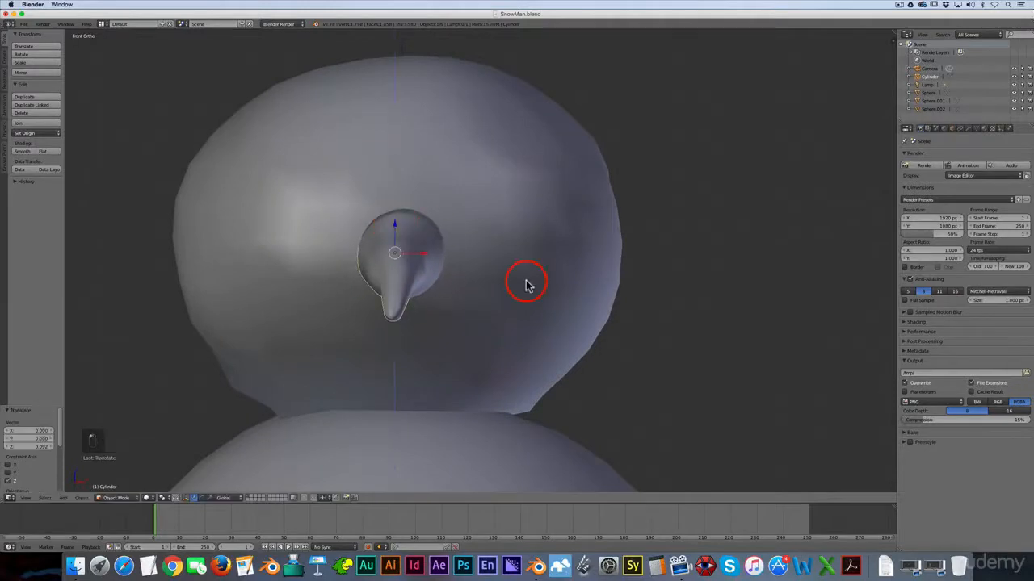
pyautogui.press('s')
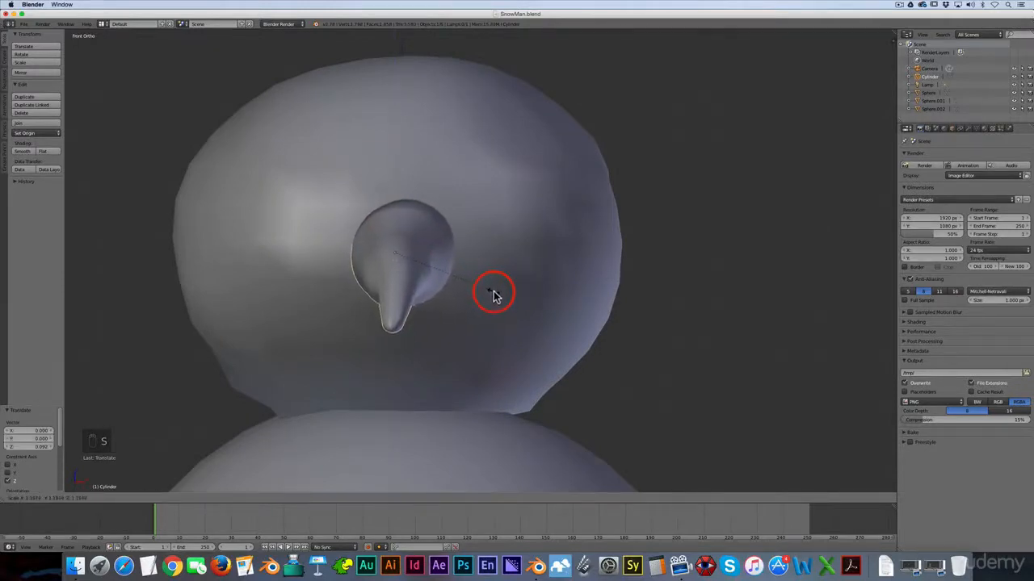
pyautogui.click(484, 283)
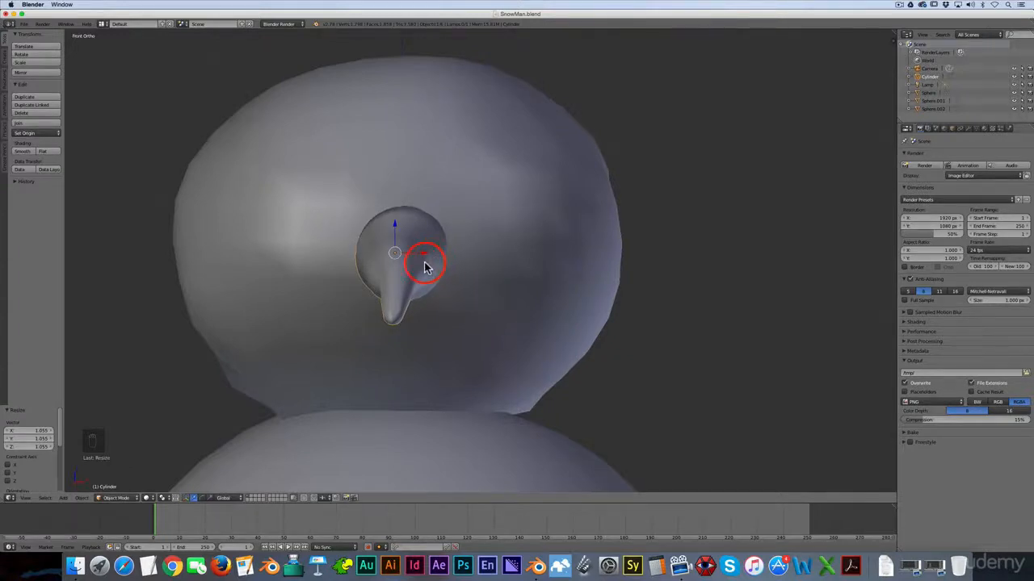
pyautogui.press('r')
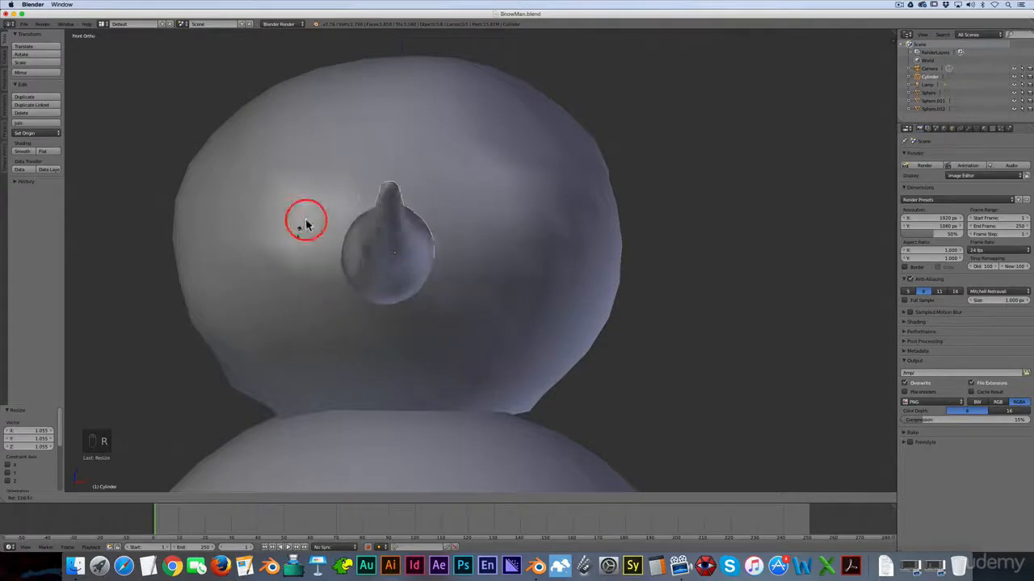
pyautogui.click(315, 288)
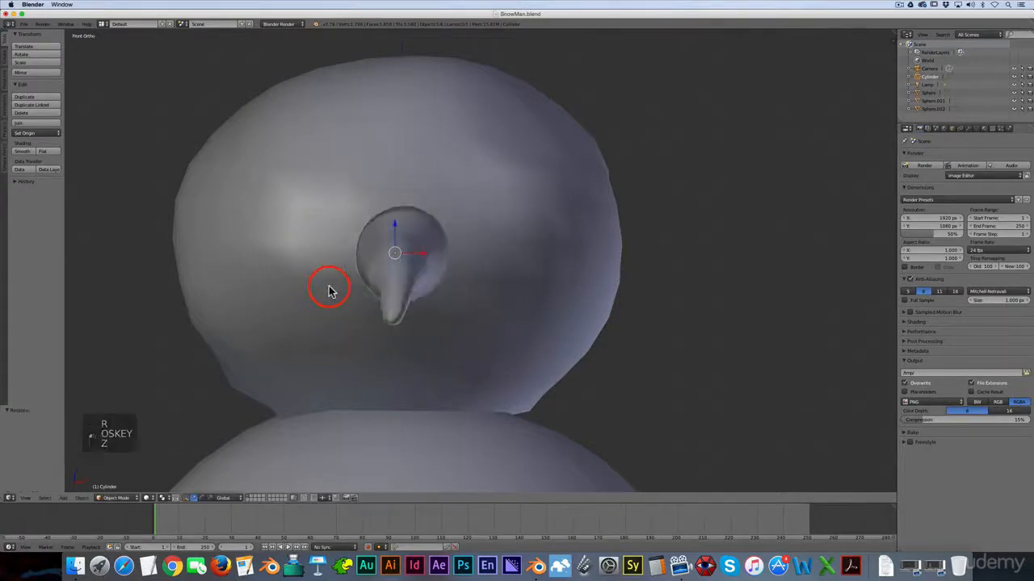
pyautogui.press('super+z')
# Rotate the nose slightly with trackball rotation in the front view so its tip points more toward the viewer.
pyautogui.press('r')
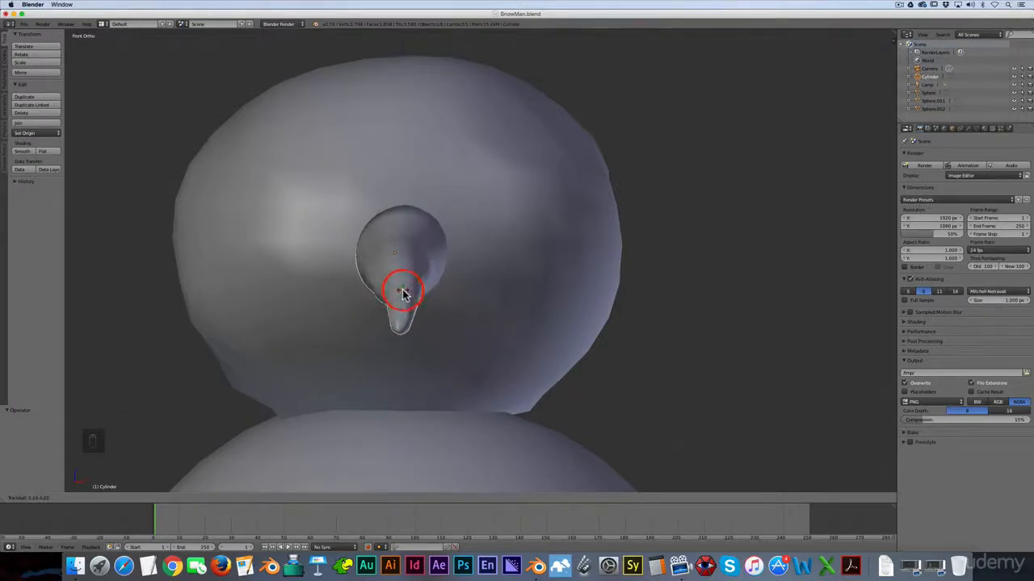
pyautogui.click(404, 293)
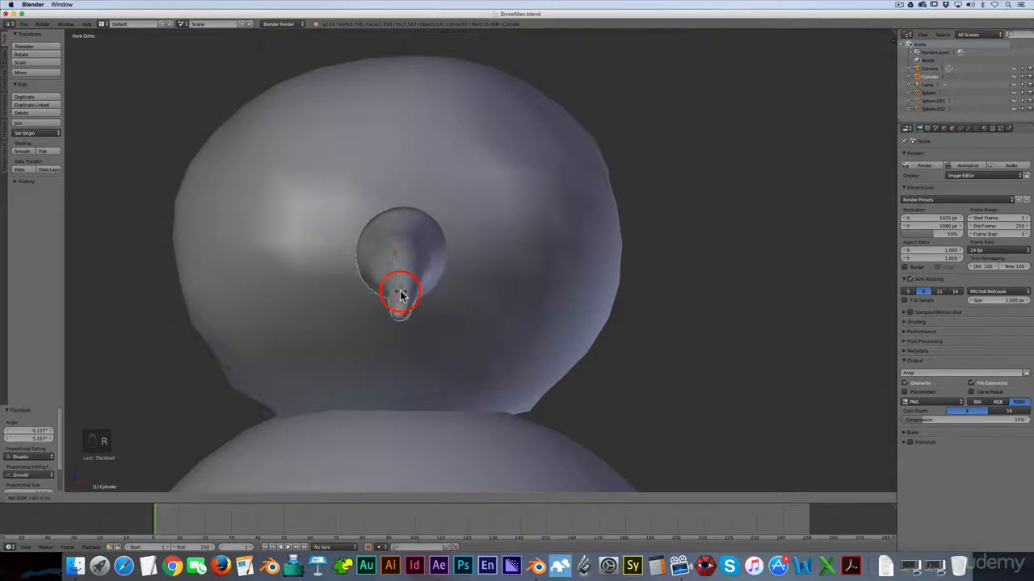
pyautogui.click(399, 293)
pyautogui.scroll(-3, 414, 243)
pyautogui.scroll(2, 421, 249)
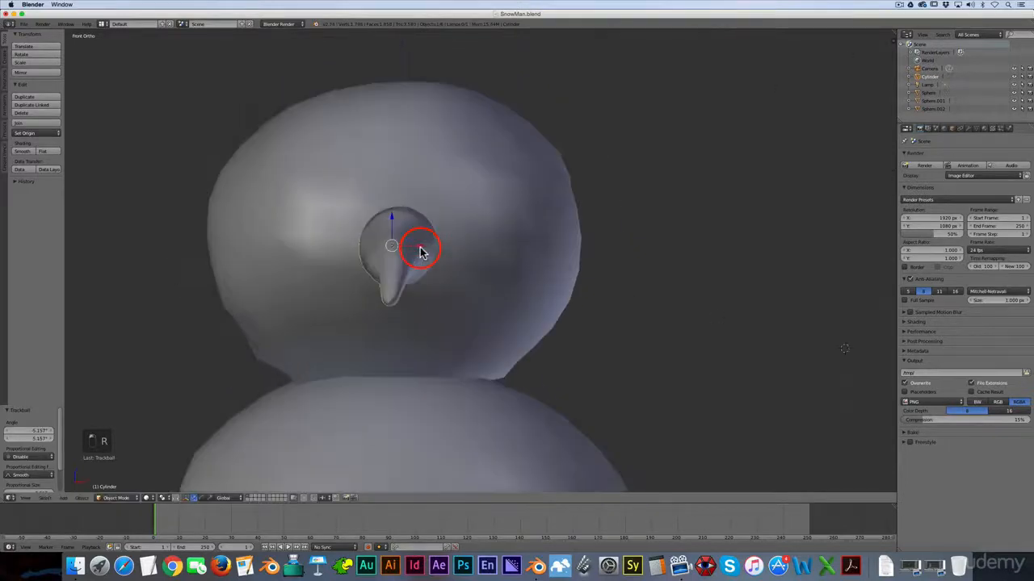
pyautogui.press('Tab')
pyautogui.press('Tab')
pyautogui.scroll(-4, 469, 235)
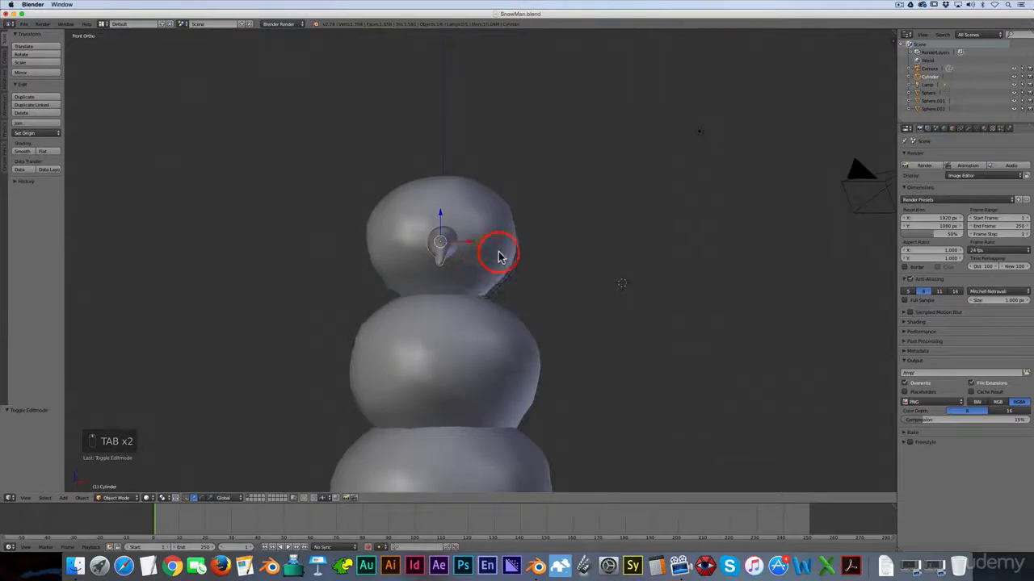
pyautogui.moveTo(494, 253); pyautogui.dragTo(512, 264, button='middle')
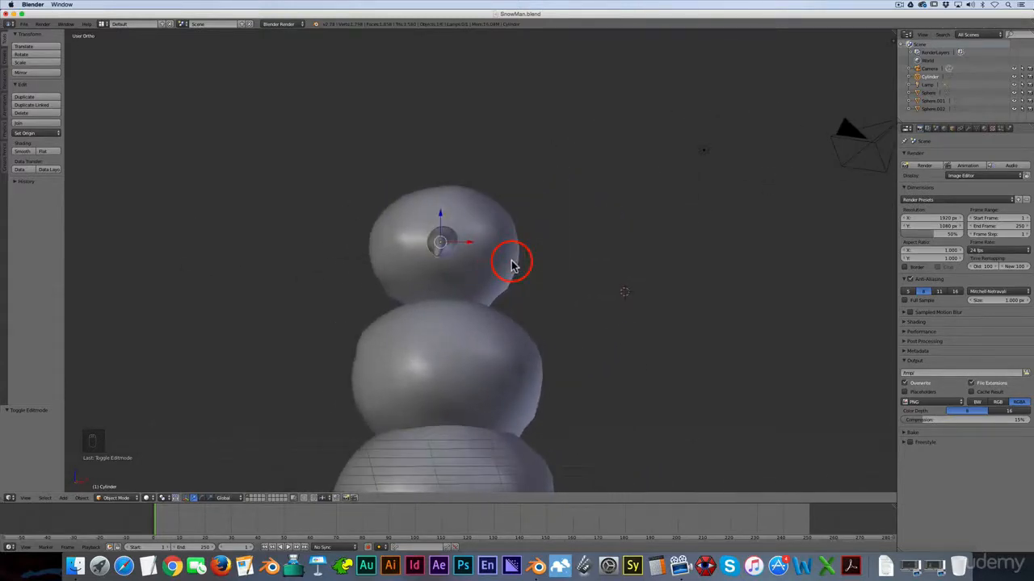
# In the front view, place the 3D cursor on the face above and beside the nose, and add an ico sphere there.
pyautogui.press('KP_1')
pyautogui.scroll(4, 471, 212)
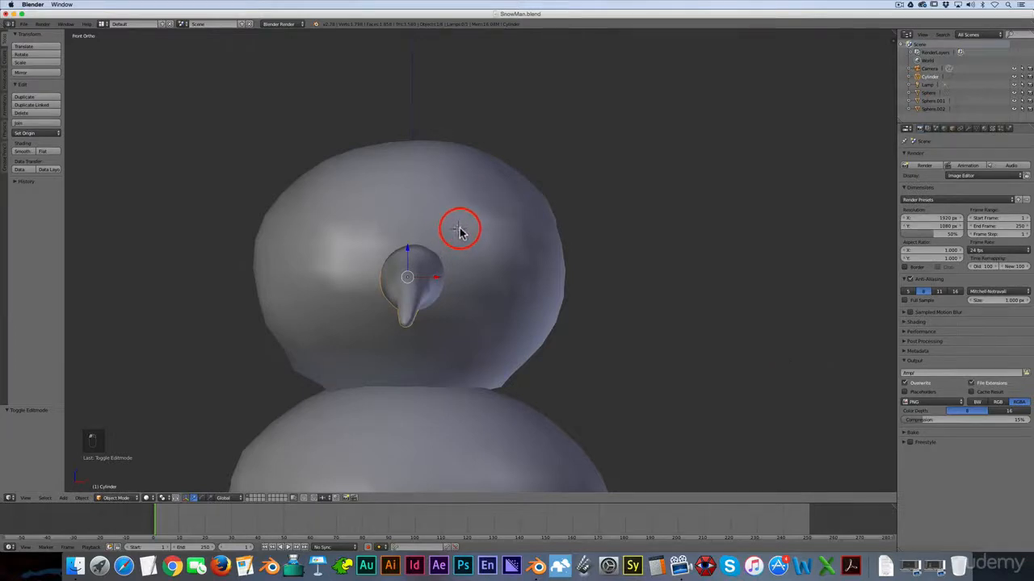
pyautogui.scroll(2, 457, 232)
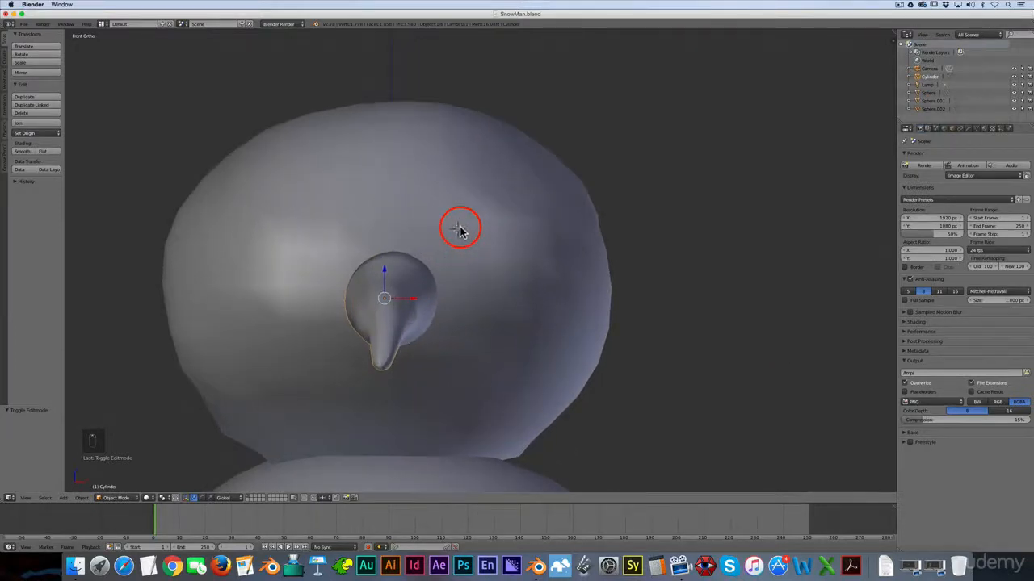
pyautogui.hotkey('shift', 'a')
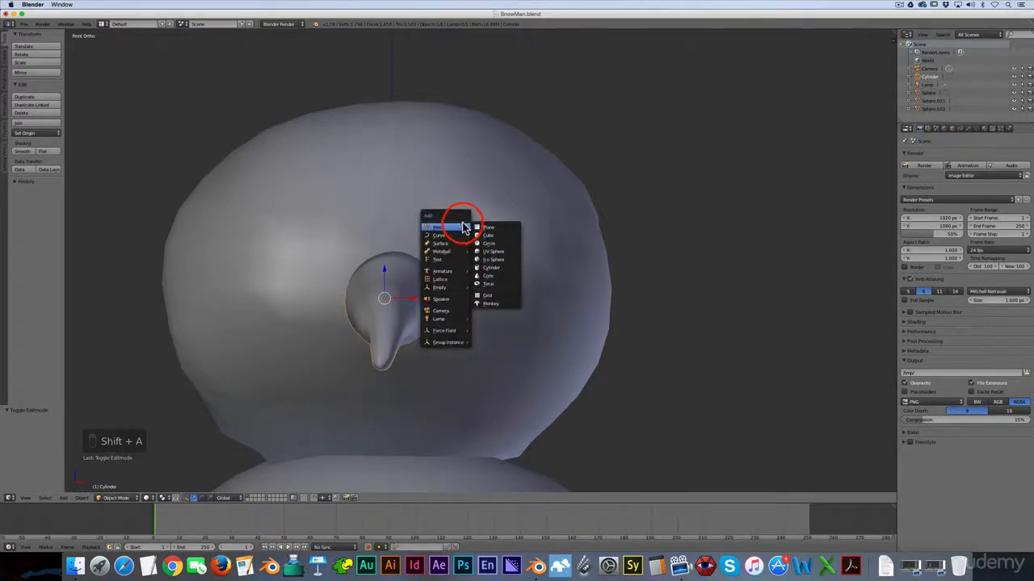
pyautogui.click(496, 259)
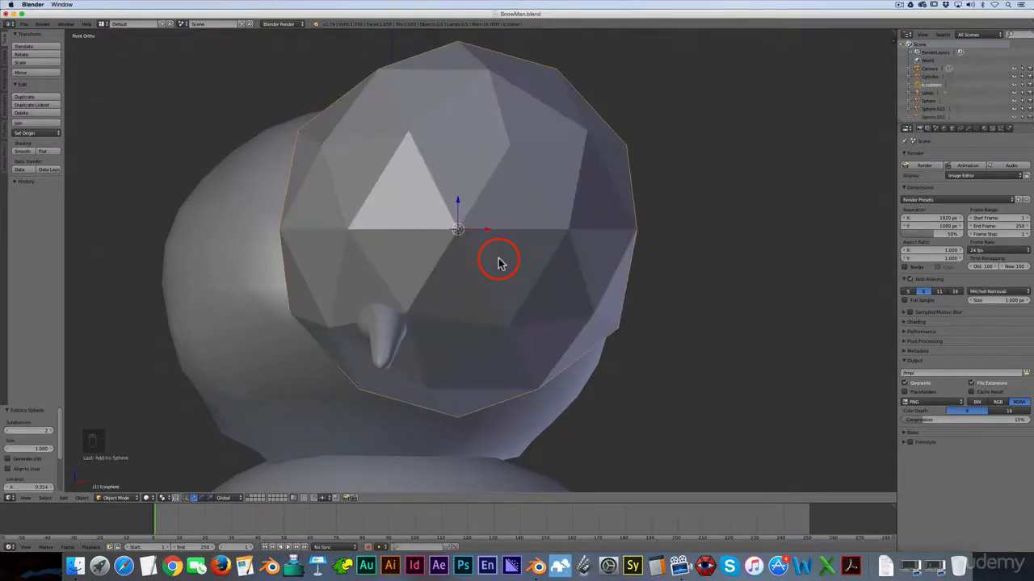
# Scale the ico sphere down to about 0.11 as an eye and give it smooth shading.
pyautogui.press('s')
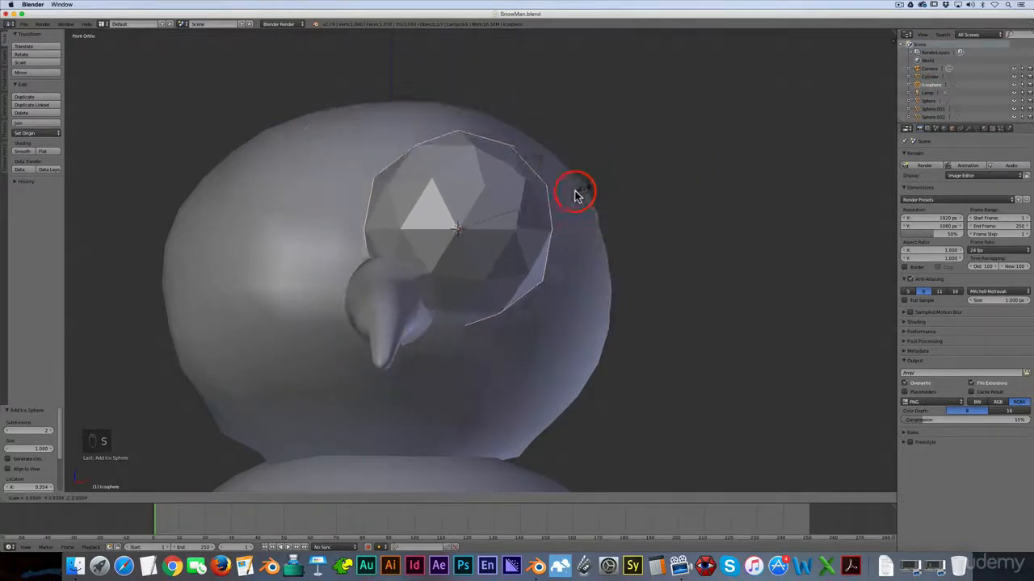
pyautogui.click(484, 226)
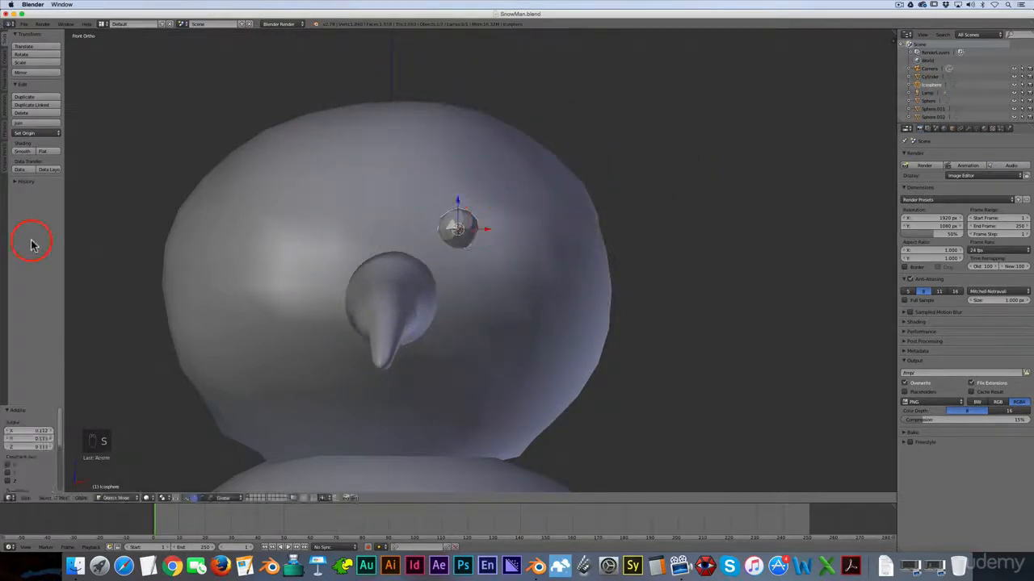
pyautogui.click(24, 151)
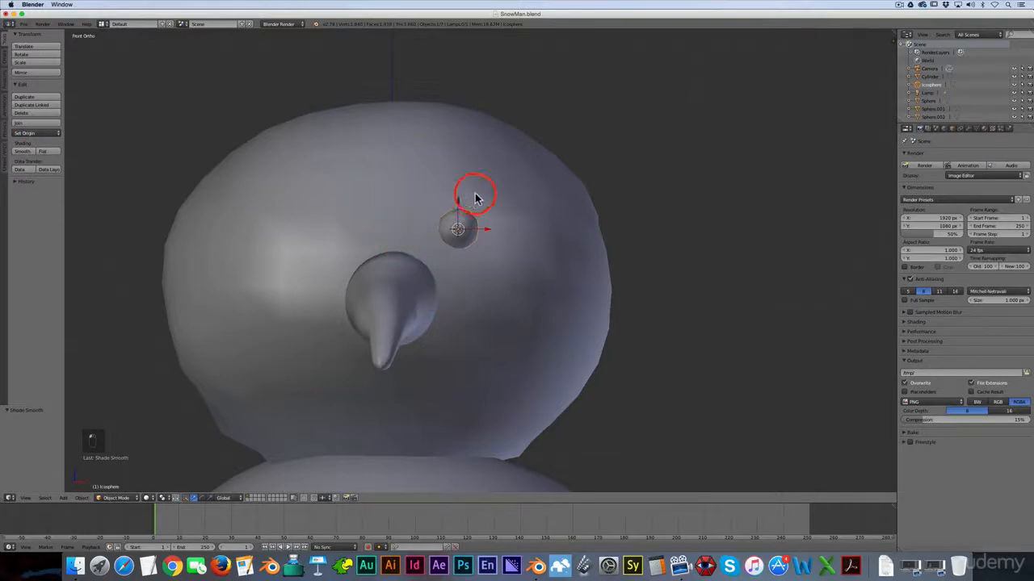
# In Edit Mode, deselect the eye's mesh and start making it irregular by moving individual front vertices with smooth proportional editing.
pyautogui.scroll(3, 473, 201)
pyautogui.scroll(-4, 456, 239)
pyautogui.scroll(4, 460, 246)
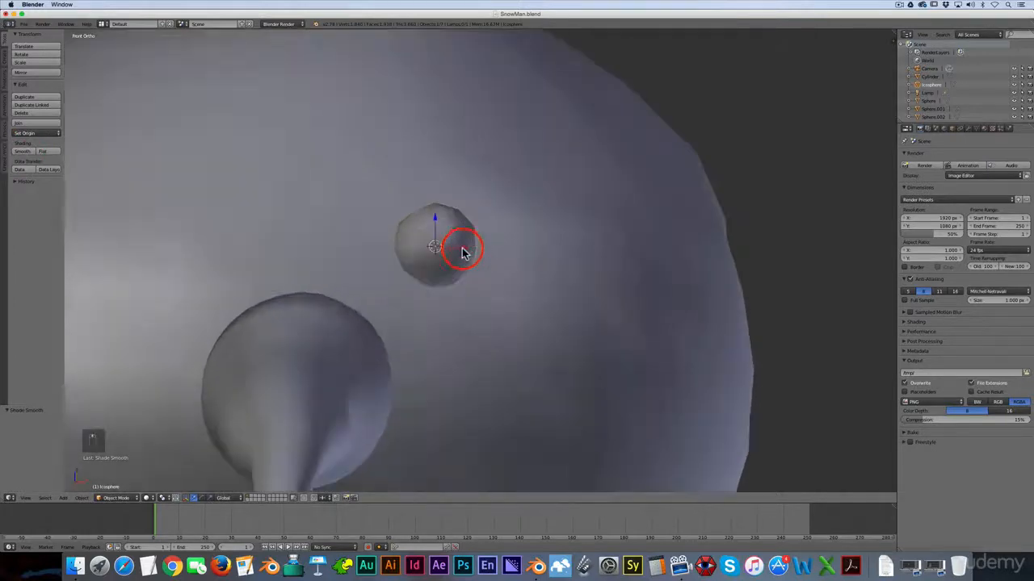
pyautogui.scroll(-5, 462, 249)
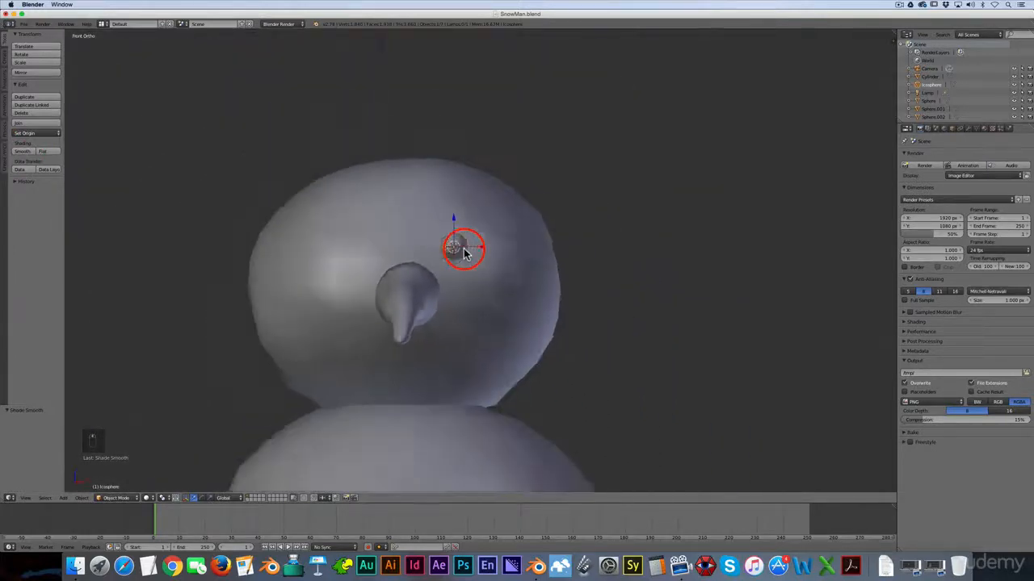
pyautogui.scroll(5, 465, 252)
pyautogui.press('Tab')
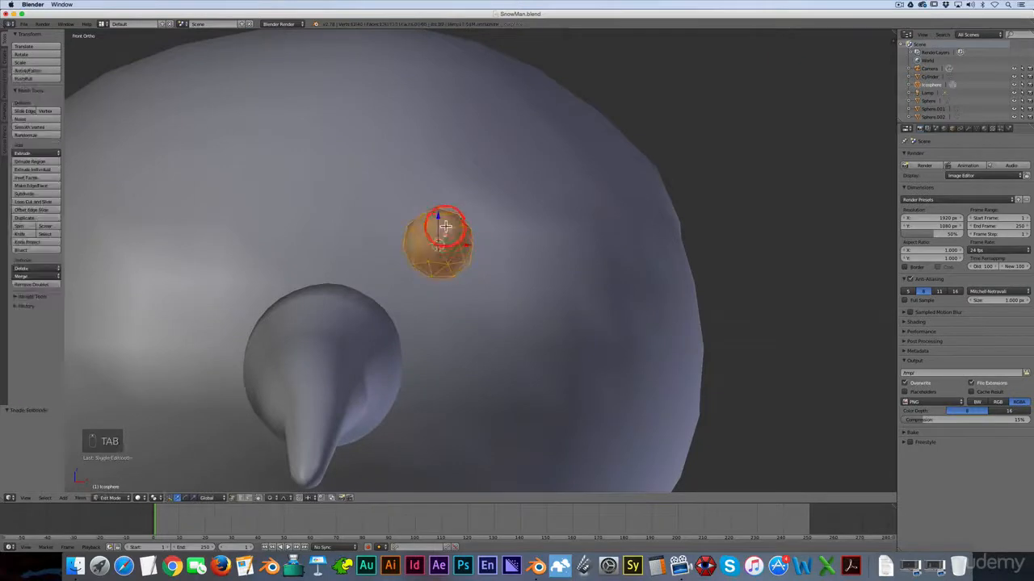
pyautogui.press('a')
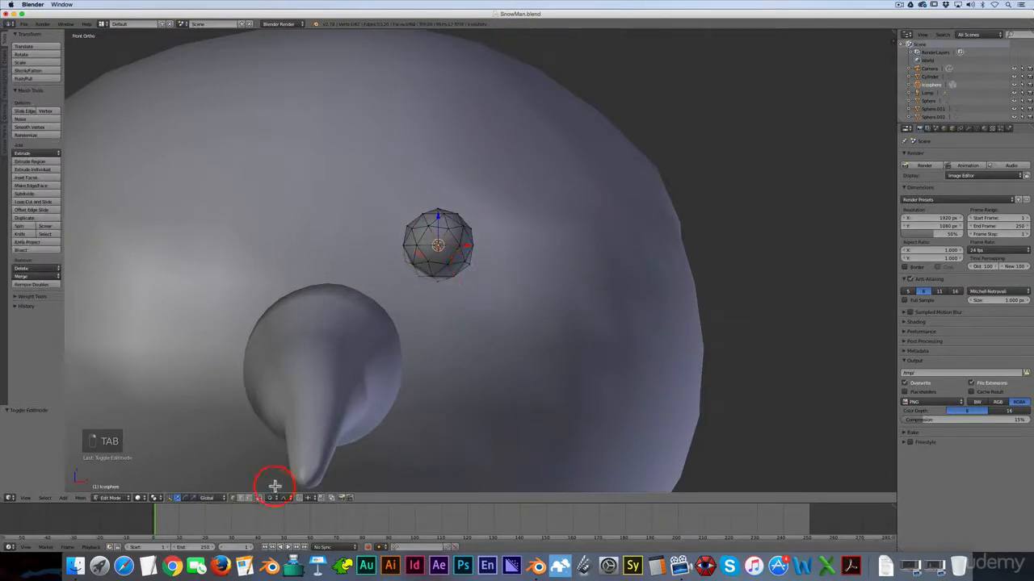
pyautogui.press('g')
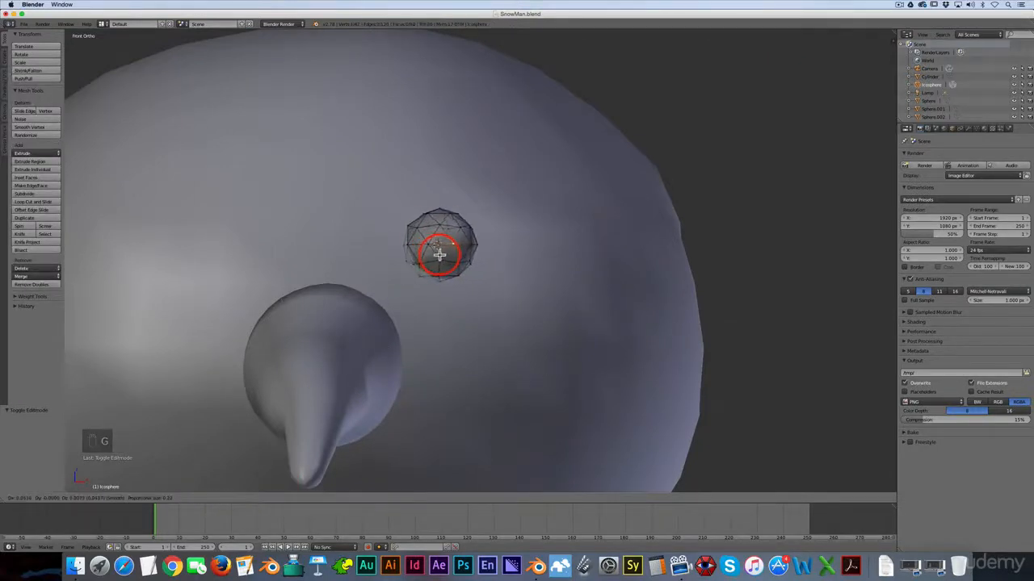
pyautogui.click(444, 257)
pyautogui.press('g')
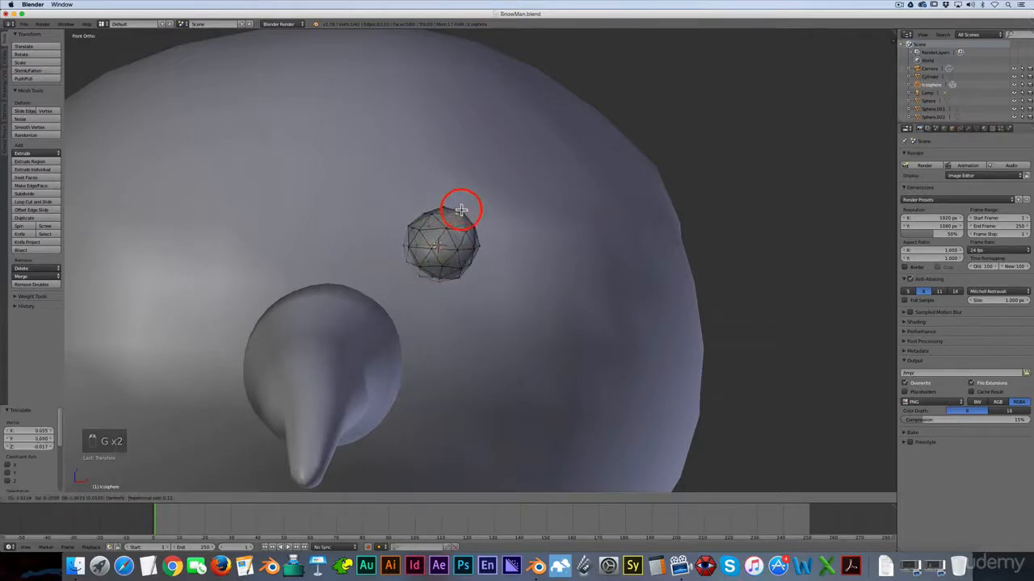
pyautogui.click(454, 221)
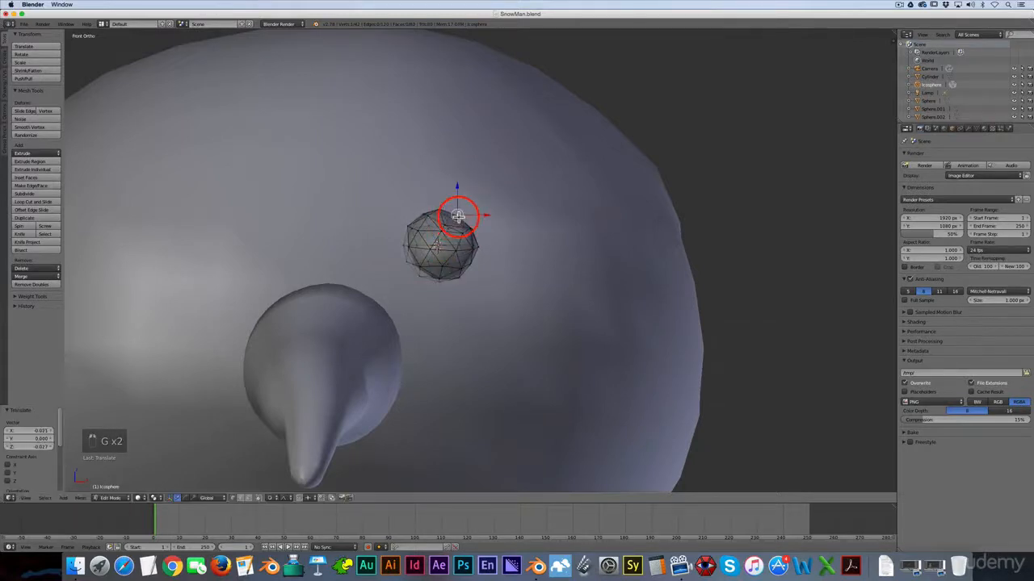
# Nudge further vertices along the eye's upper right and upper left edges to give it an uneven, coal-like outline.
pyautogui.press('g')
pyautogui.click(468, 215)
pyautogui.press('g')
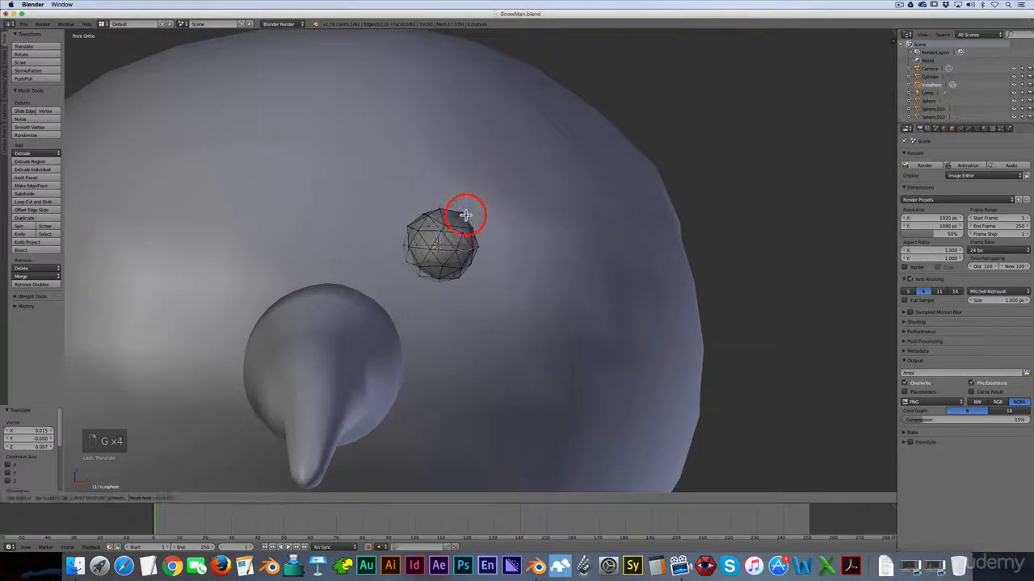
pyautogui.click(465, 218)
pyautogui.press('g')
pyautogui.click(464, 221)
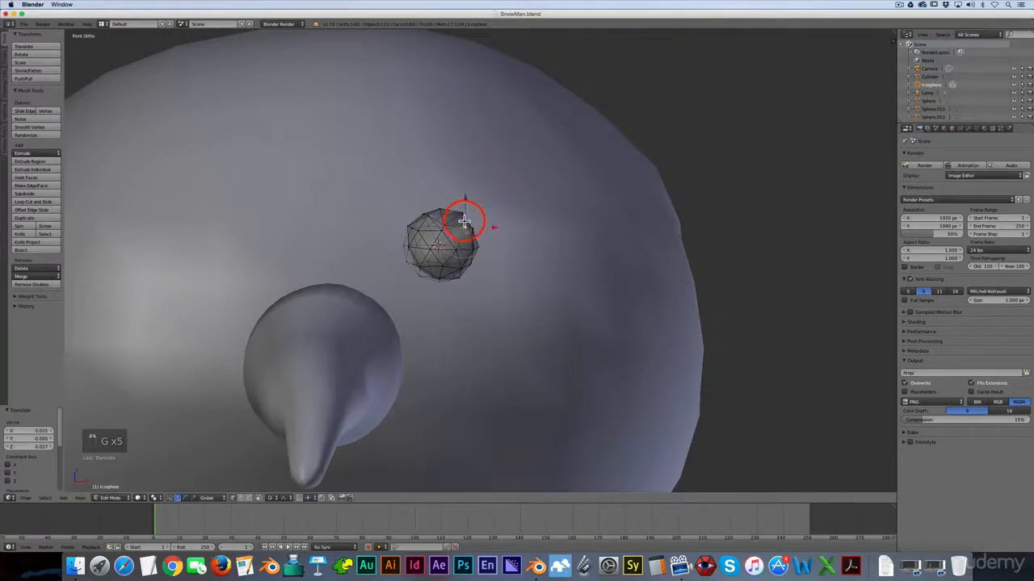
pyautogui.press('g')
pyautogui.click(423, 230)
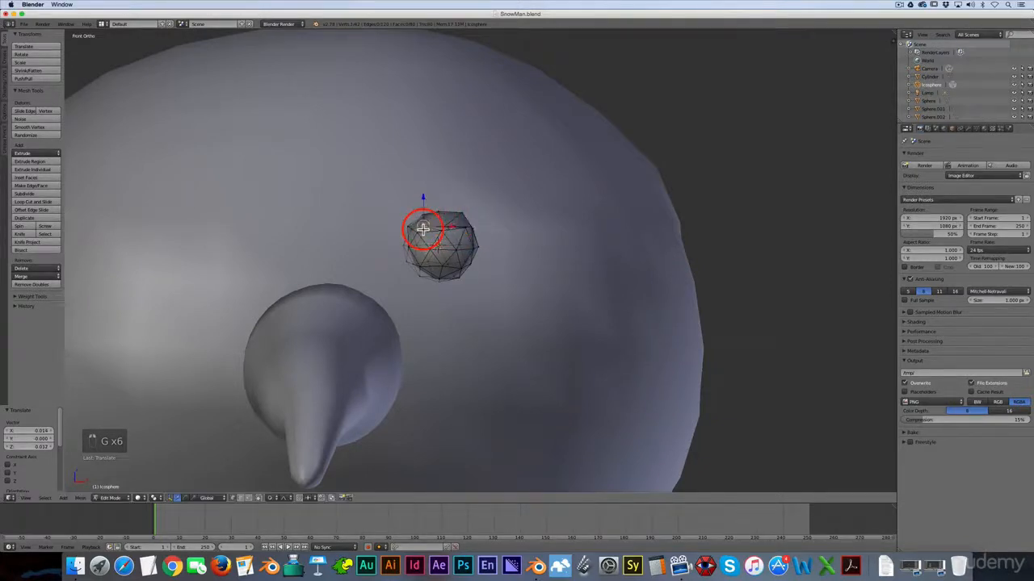
# Move one more vertex near the top of the eye with a small proportional influence, and return to Object Mode.
pyautogui.press('Tab')
pyautogui.press('Tab')
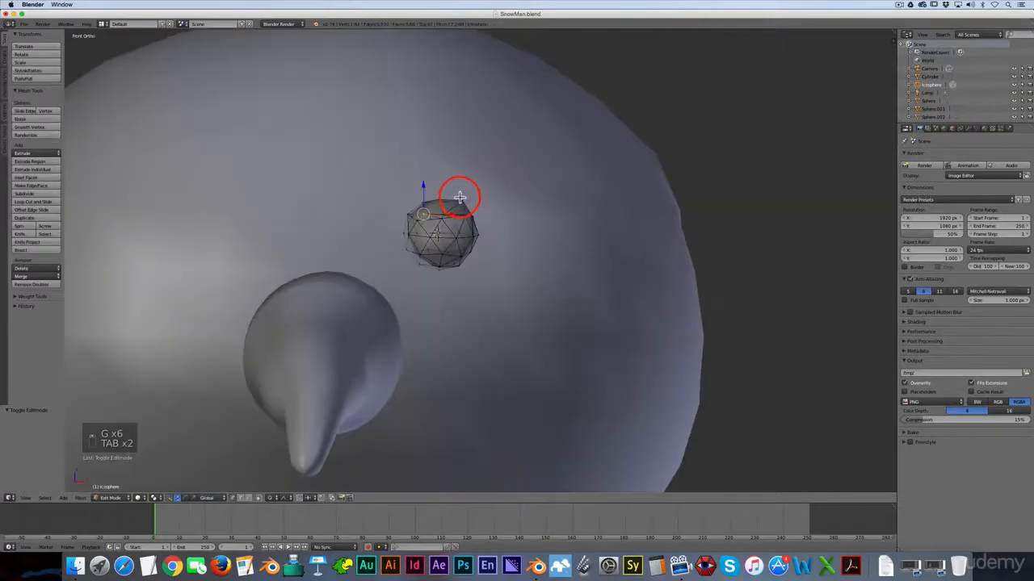
pyautogui.press('g')
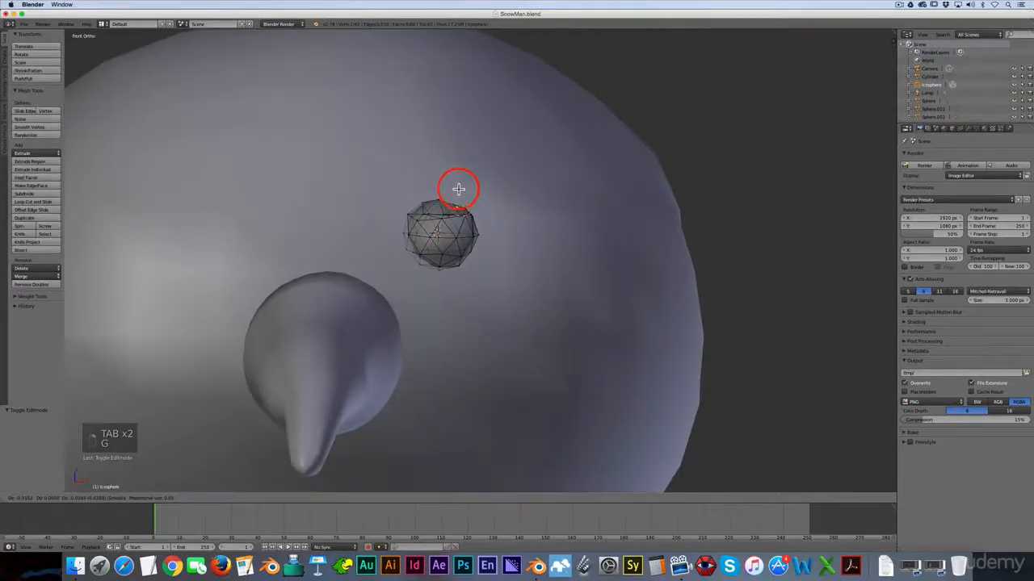
pyautogui.click(460, 185)
pyautogui.press('Tab')
# Examine the irregular eye's shape and placement on the head, both close up and against the whole snowman.
pyautogui.scroll(-5, 468, 189)
pyautogui.scroll(6, 473, 216)
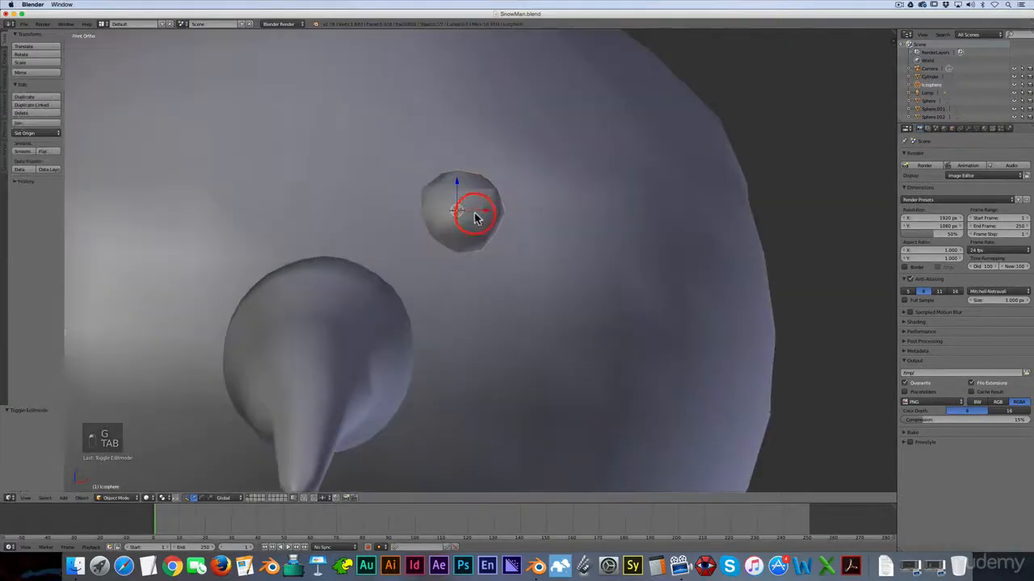
pyautogui.moveTo(489, 252); pyautogui.dragTo(505, 239, button='middle')
pyautogui.press('KP_1')
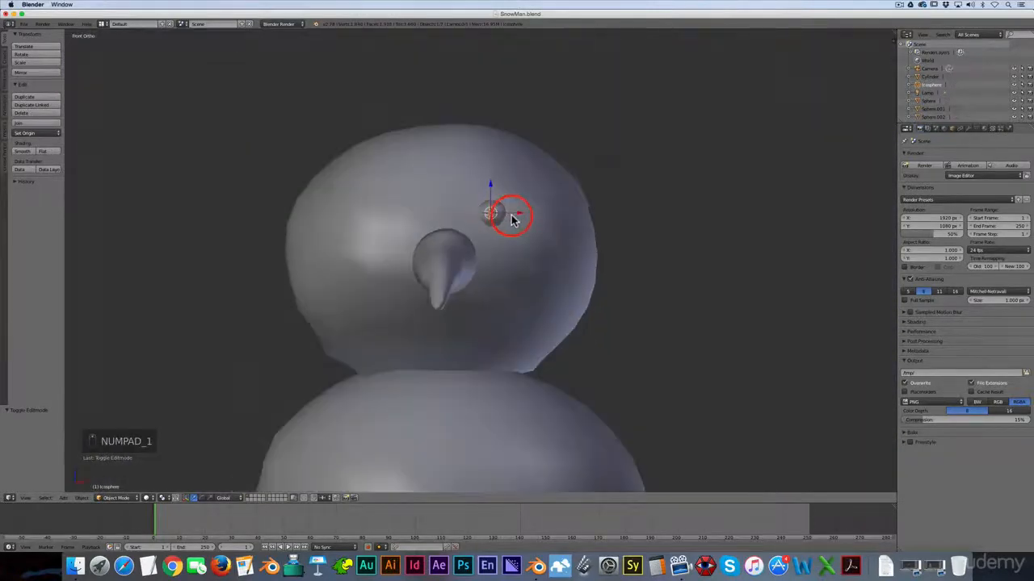
pyautogui.scroll(3, 512, 219)
pyautogui.scroll(-8, 512, 219)
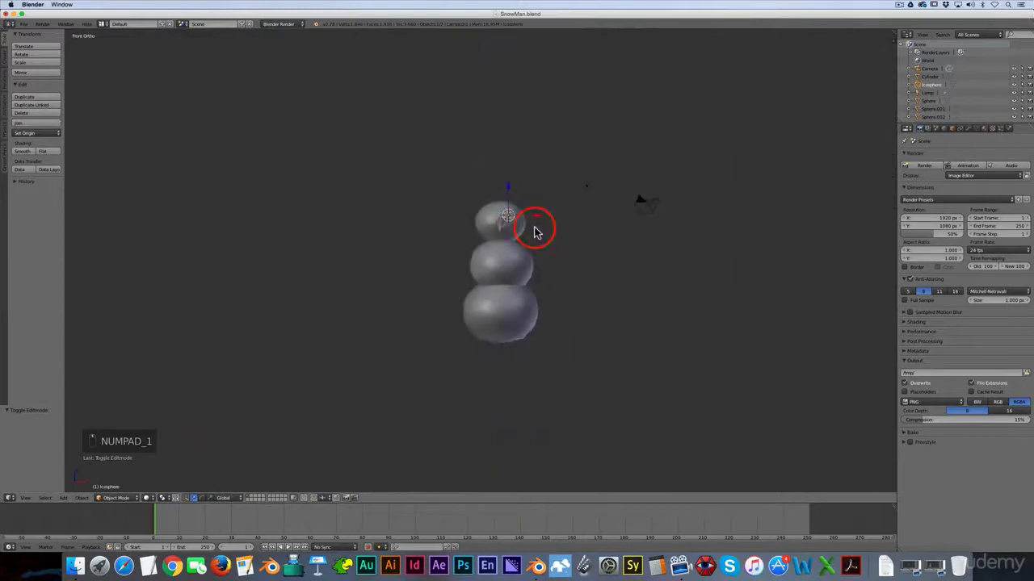
pyautogui.scroll(8, 536, 229)
pyautogui.scroll(5, 452, 200)
pyautogui.scroll(-6, 446, 199)
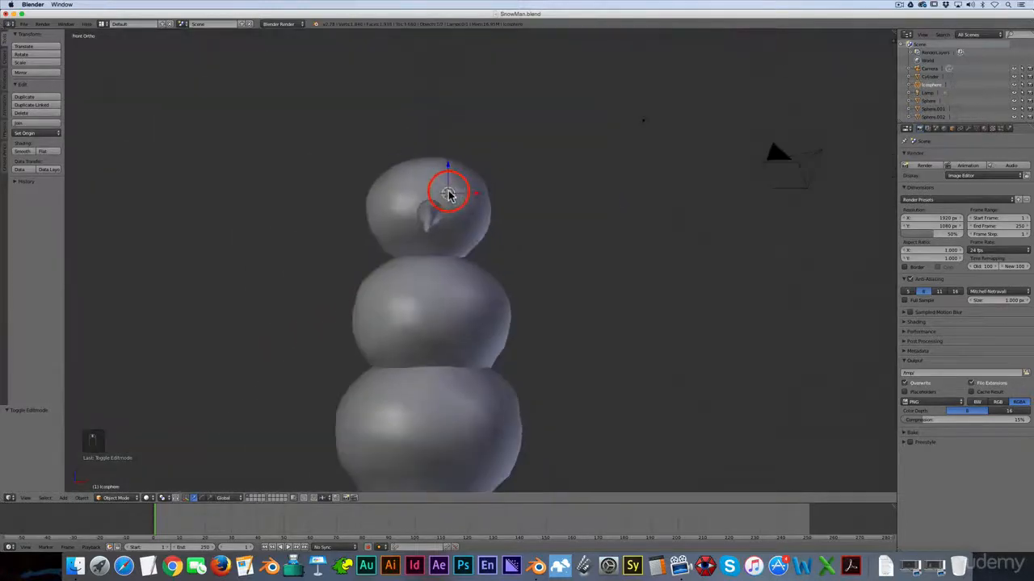
pyautogui.scroll(3, 451, 197)
pyautogui.scroll(-5, 450, 196)
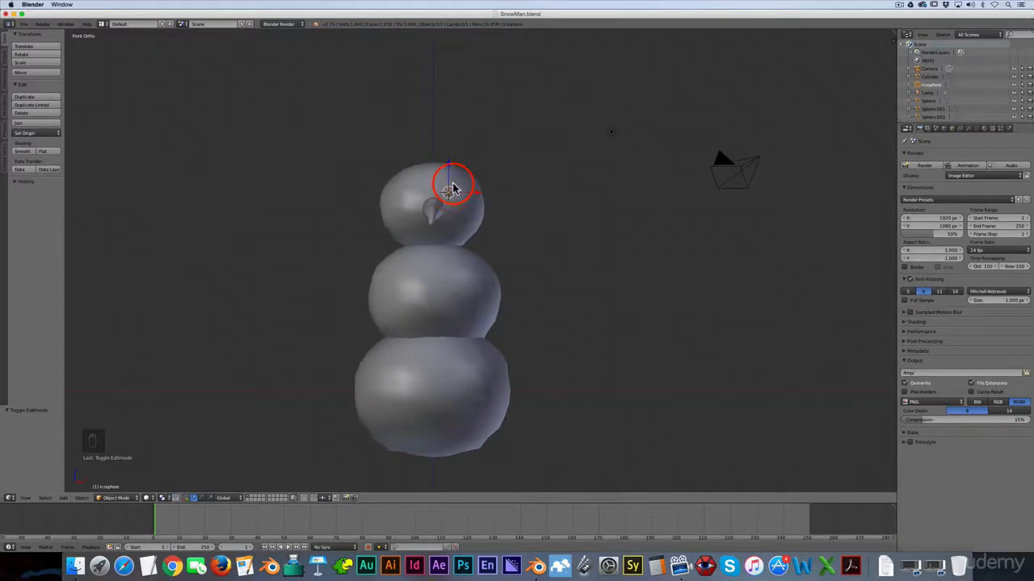
pyautogui.scroll(3, 452, 188)
pyautogui.scroll(-5, 451, 188)
pyautogui.scroll(3, 451, 188)
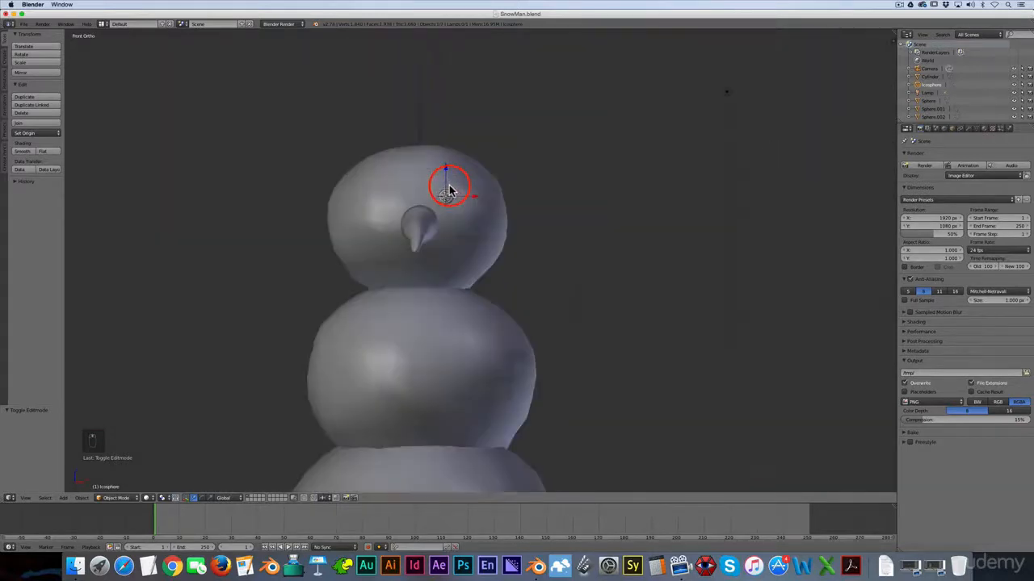
pyautogui.scroll(-2, 449, 189)
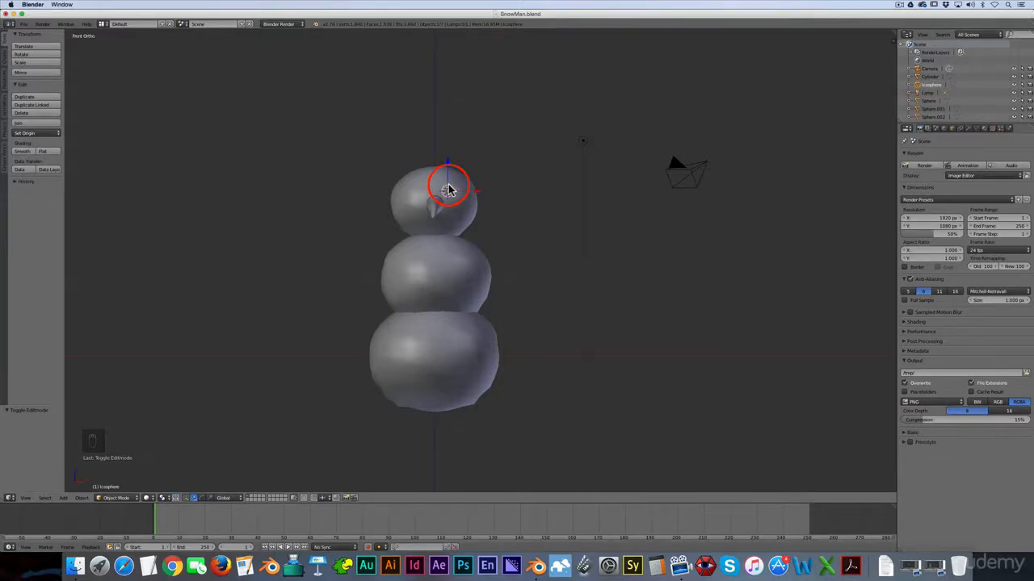
# Reset the 3D cursor to the scene origin and set the pivot point to 3D Cursor.
pyautogui.hotkey('shift', 'c')
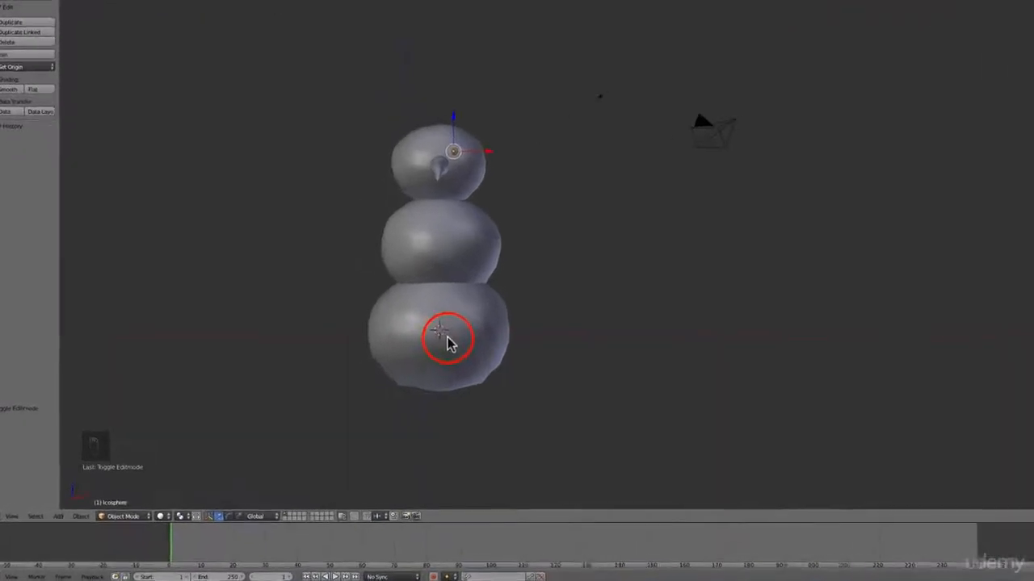
pyautogui.click(211, 551)
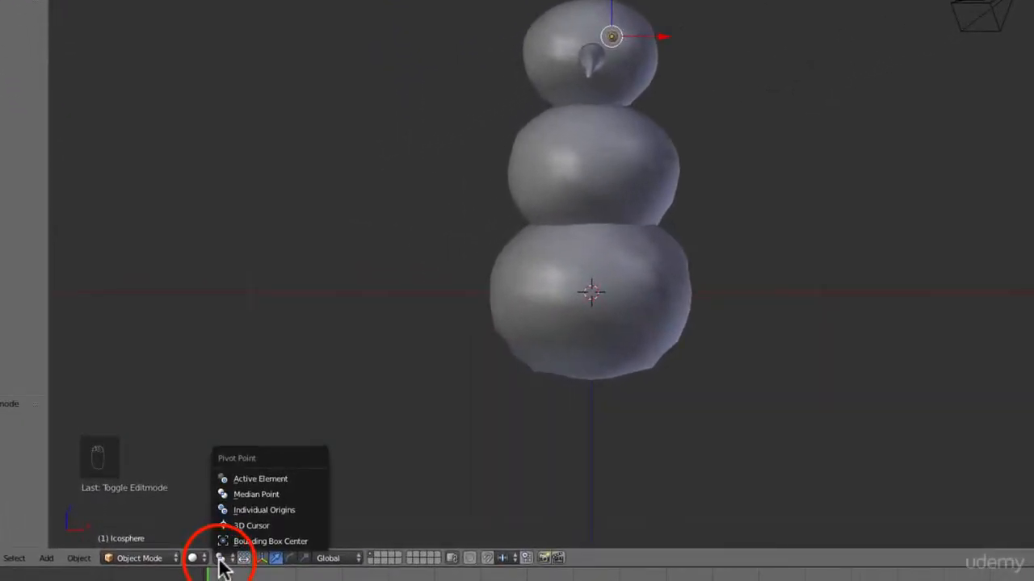
pyautogui.click(251, 527)
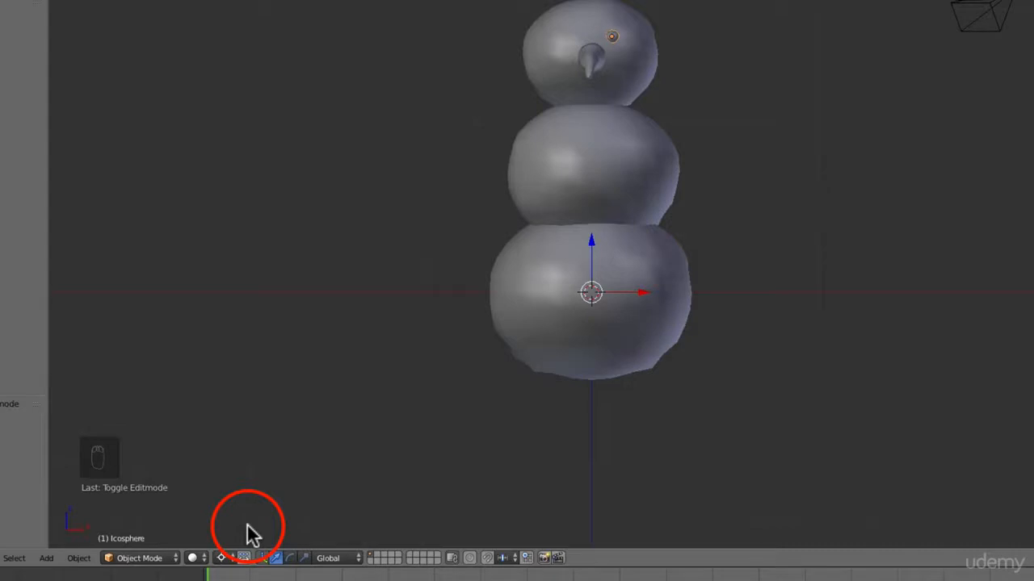
# Duplicate the coal eye and mirror the copy to the other side of the face by scaling it -1 along X about the 3D cursor.
pyautogui.hotkey('shift', 'd')
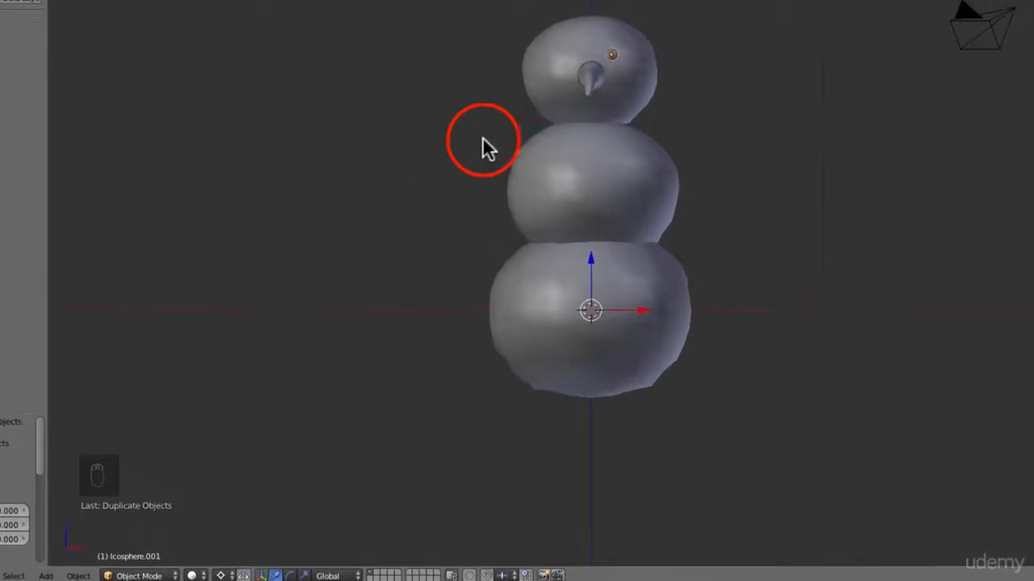
pyautogui.scroll(3, 483, 139)
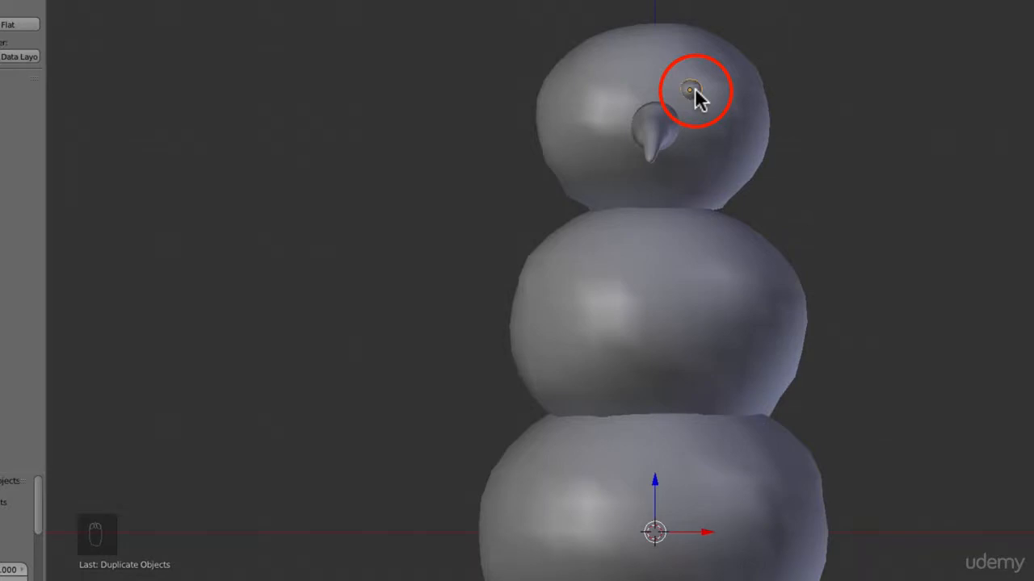
pyautogui.press('s')
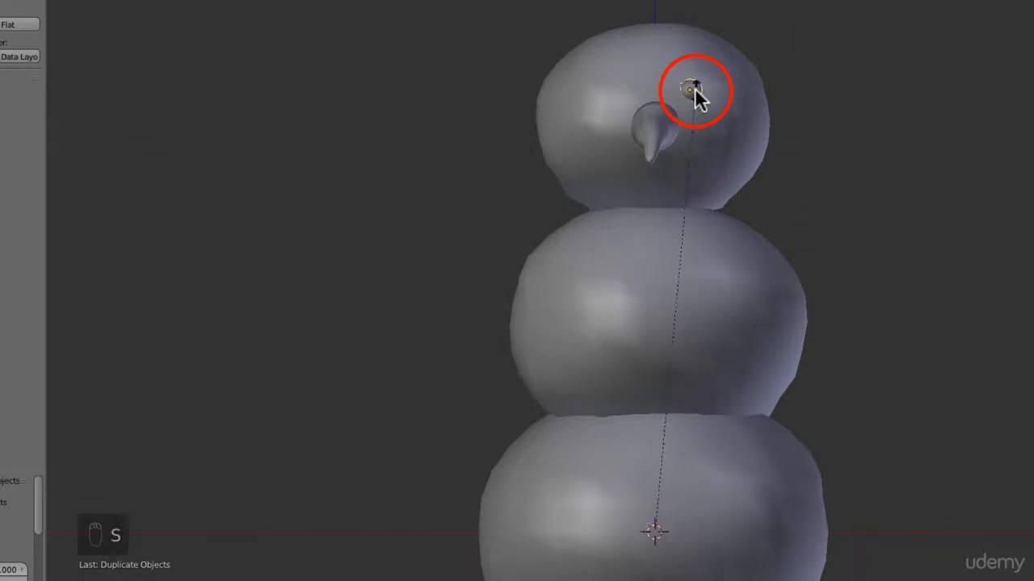
pyautogui.press('x')
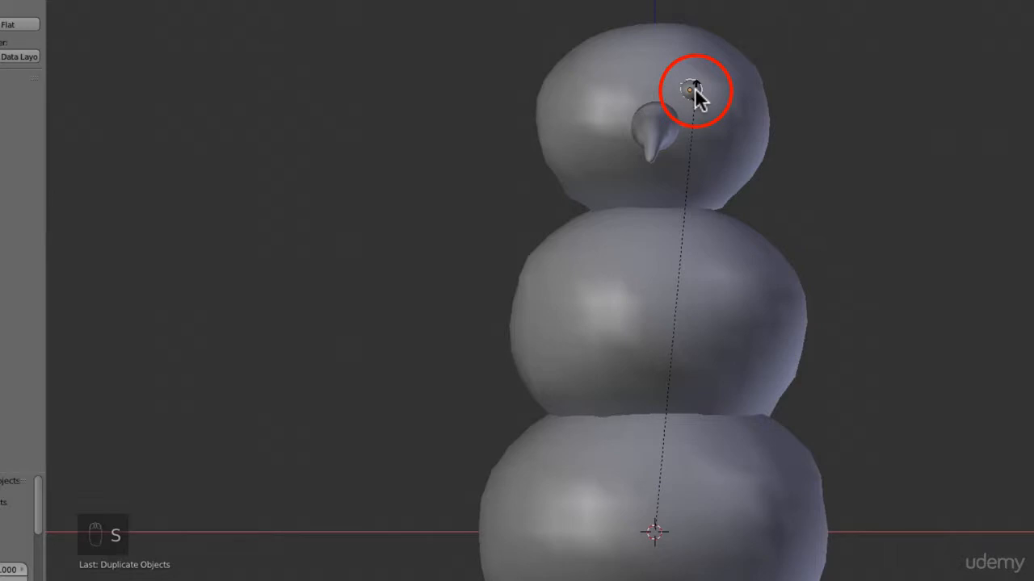
pyautogui.write('-1')
pyautogui.press('Return')
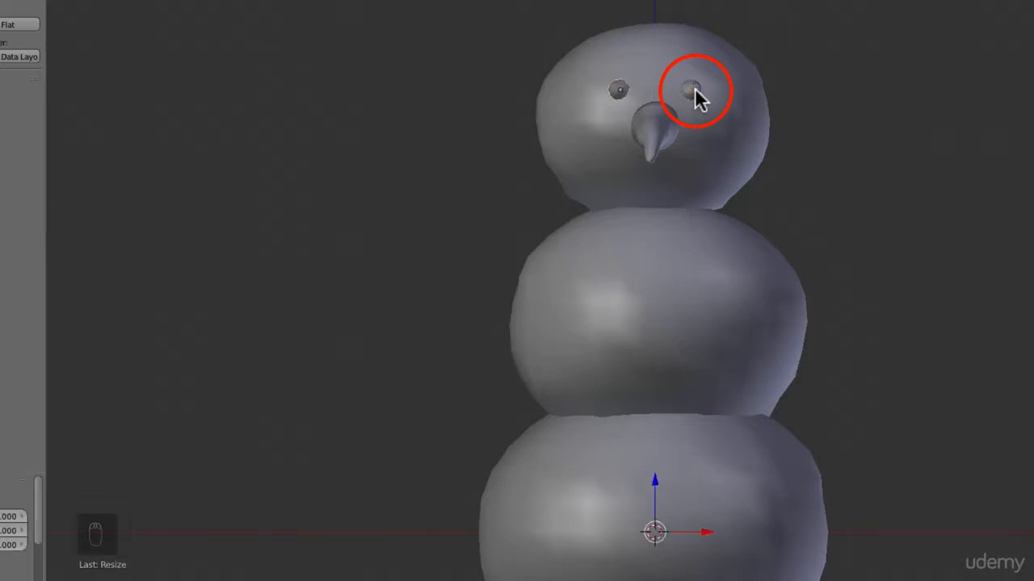
pyautogui.scroll(5, 690, 71)
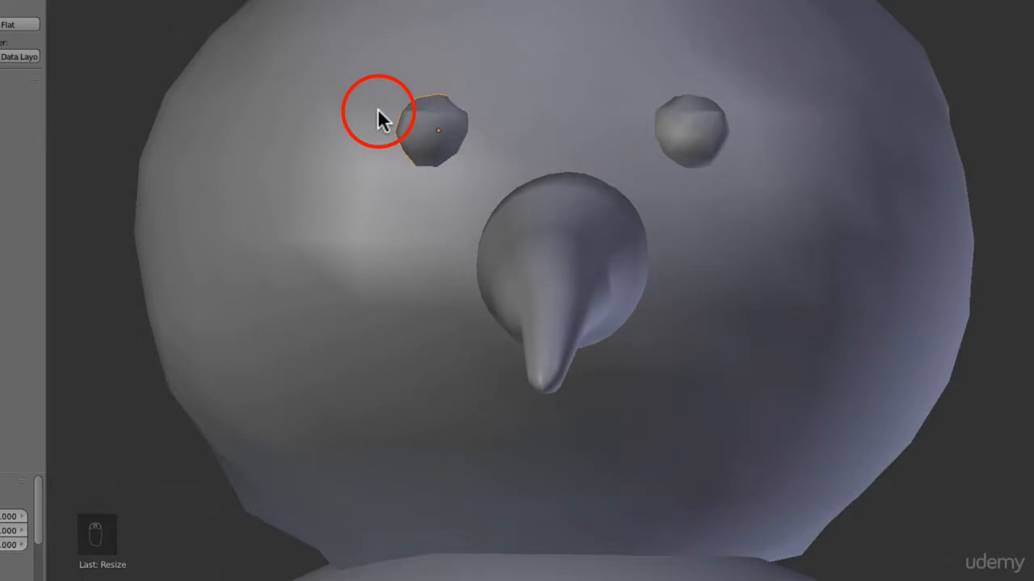
pyautogui.scroll(-4, 377, 109)
pyautogui.moveTo(381, 122); pyautogui.dragTo(405, 133, button='middle')
pyautogui.scroll(3, 421, 136)
pyautogui.scroll(-3, 418, 135)
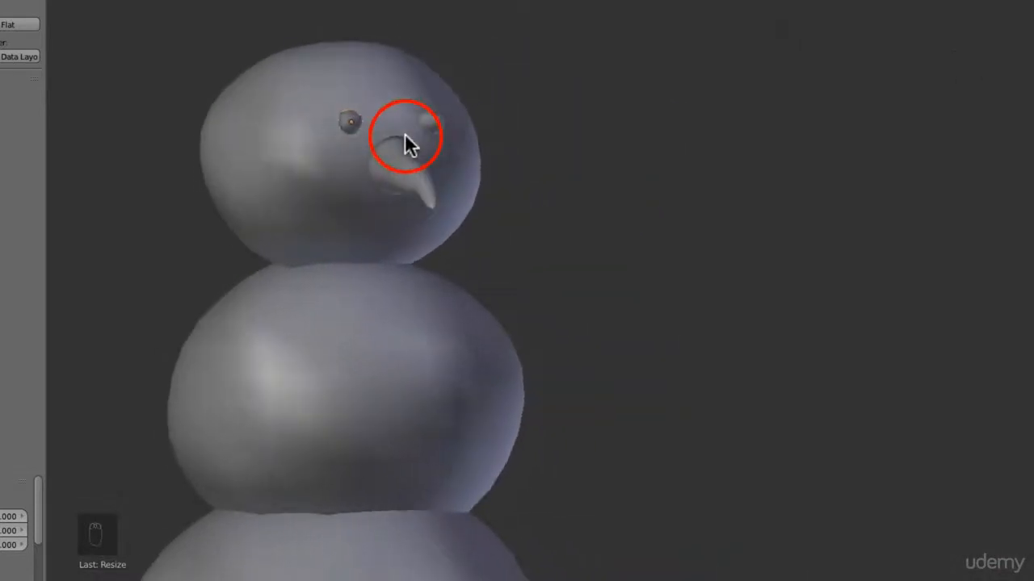
# In side view, edit the head's mesh and select only the group of vertices on its lower front beneath the nose, as the chin.
pyautogui.press('KP_3')
pyautogui.scroll(-2, 408, 136)
pyautogui.scroll(5, 582, 166)
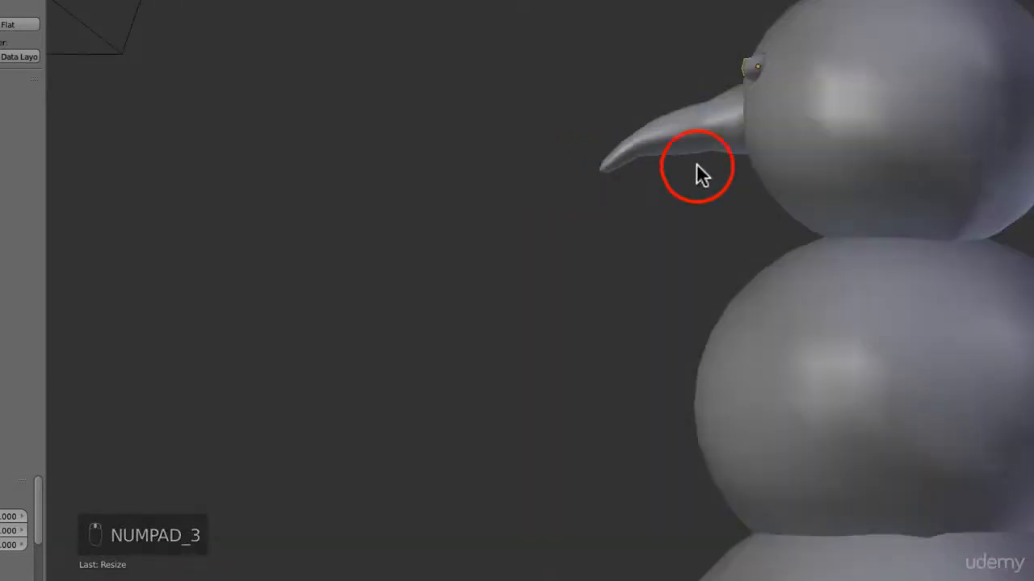
pyautogui.scroll(2, 828, 171)
pyautogui.scroll(-2, 828, 170)
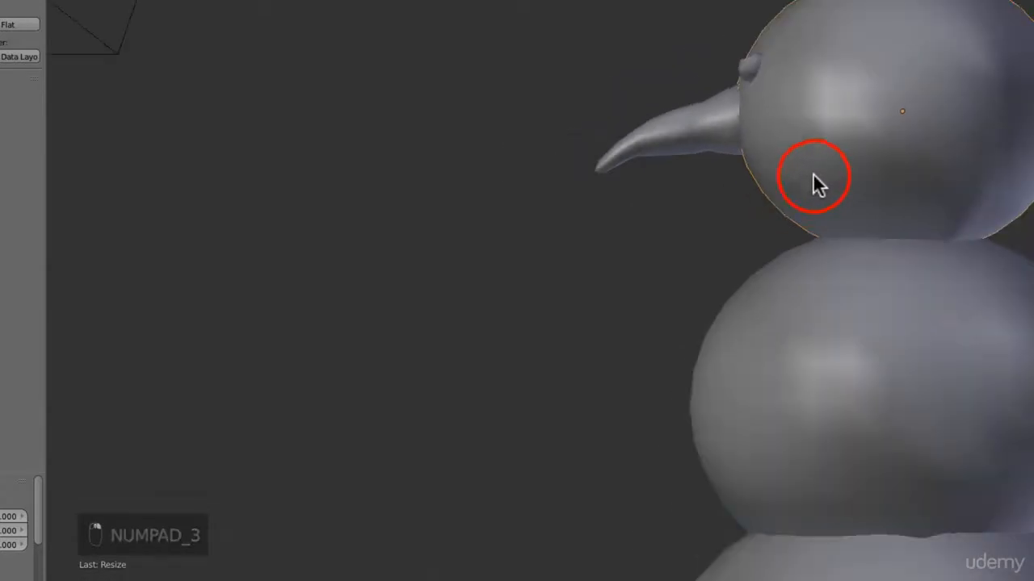
pyautogui.scroll(1, 813, 173)
pyautogui.scroll(-1, 825, 192)
pyautogui.scroll(2, 819, 197)
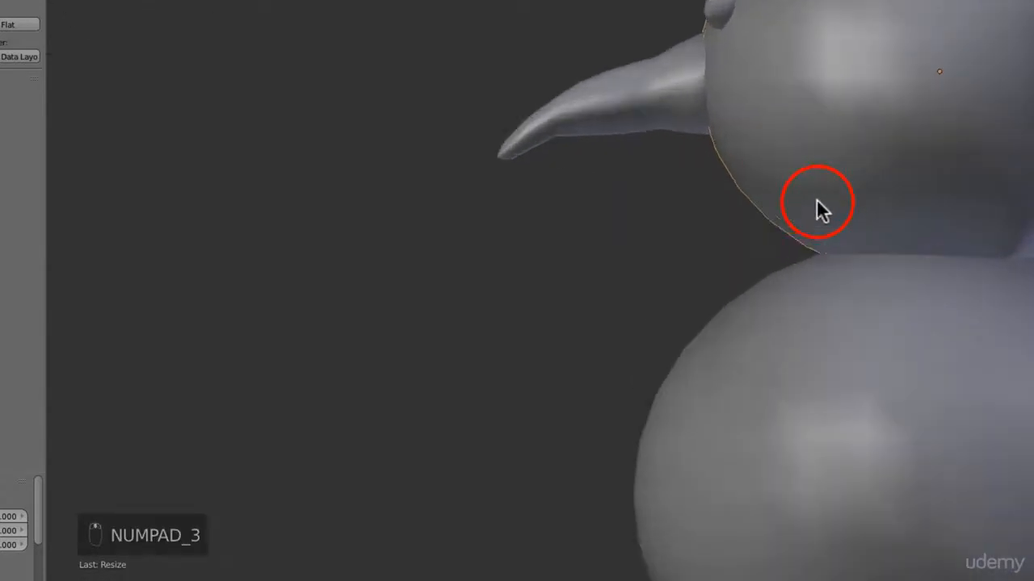
pyautogui.press('Tab')
pyautogui.scroll(1, 759, 189)
pyautogui.press('a')
pyautogui.press('a')
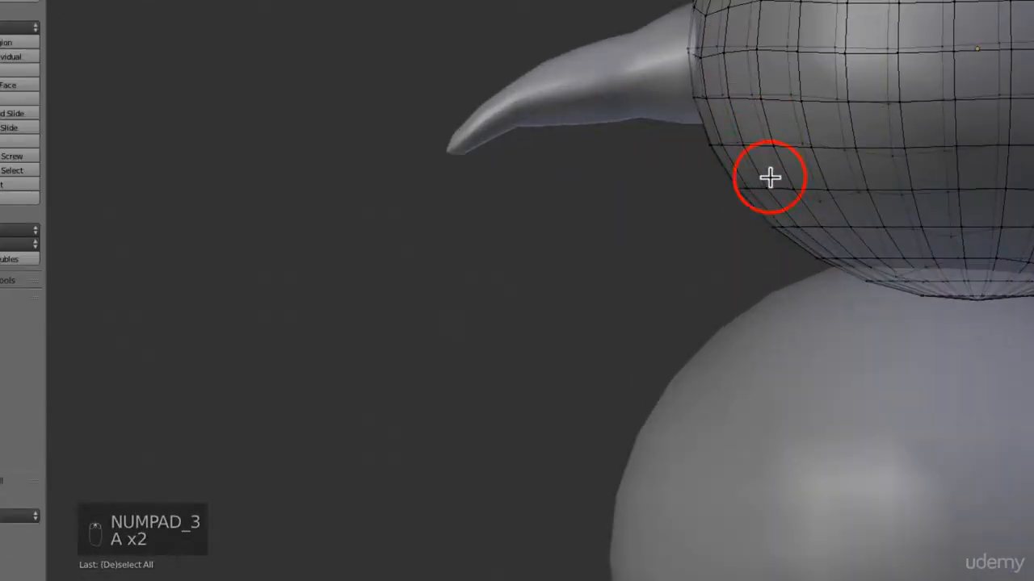
pyautogui.scroll(1, 764, 194)
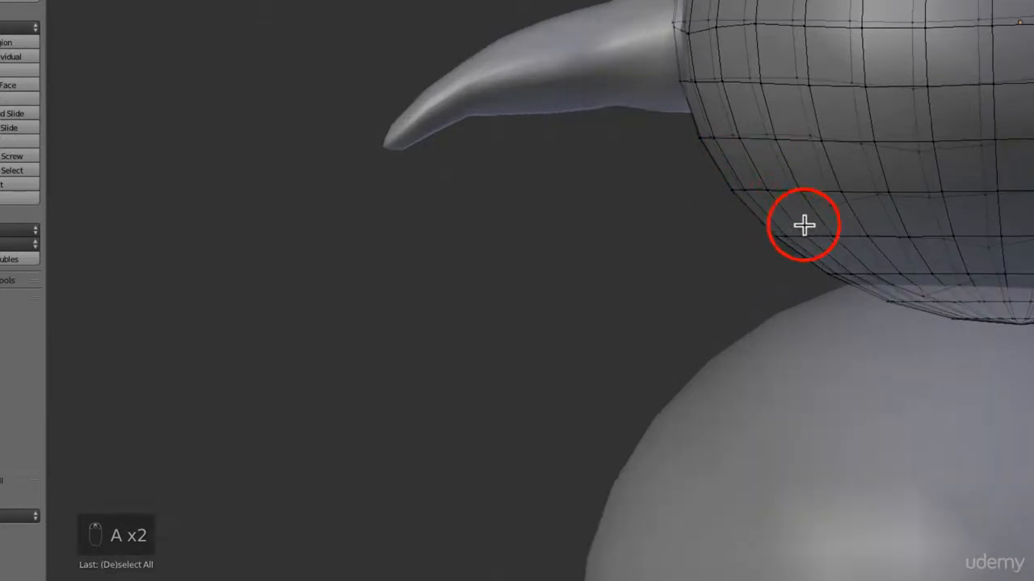
pyautogui.press('b')
pyautogui.moveTo(834, 285); pyautogui.dragTo(722, 185)
# Try moving the selected chin vertices outward with a small influence, check the head's profile, and undo the move.
pyautogui.press('g')
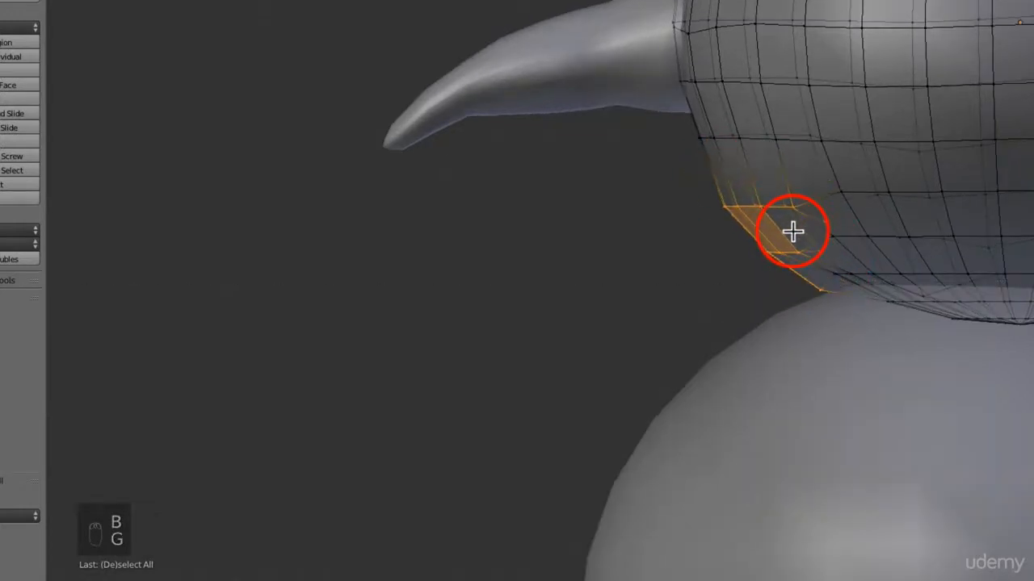
pyautogui.click(778, 220)
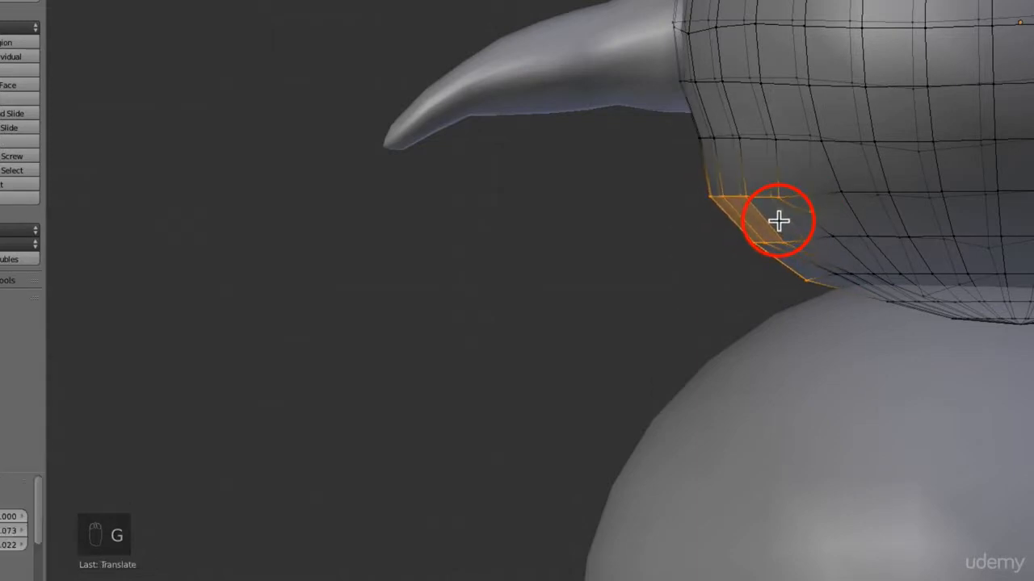
pyautogui.scroll(-6, 781, 220)
pyautogui.scroll(3, 800, 217)
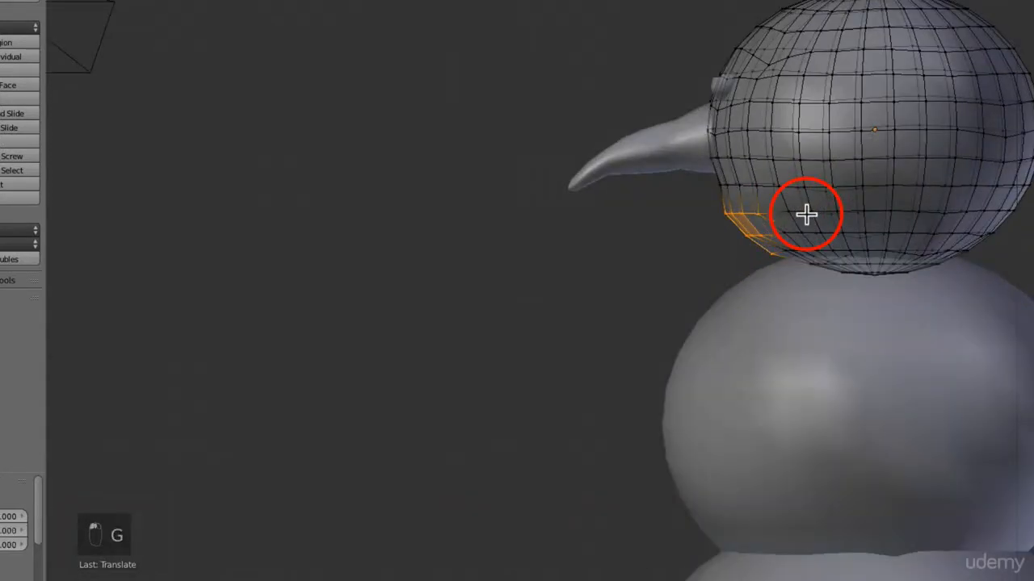
pyautogui.scroll(-4, 810, 218)
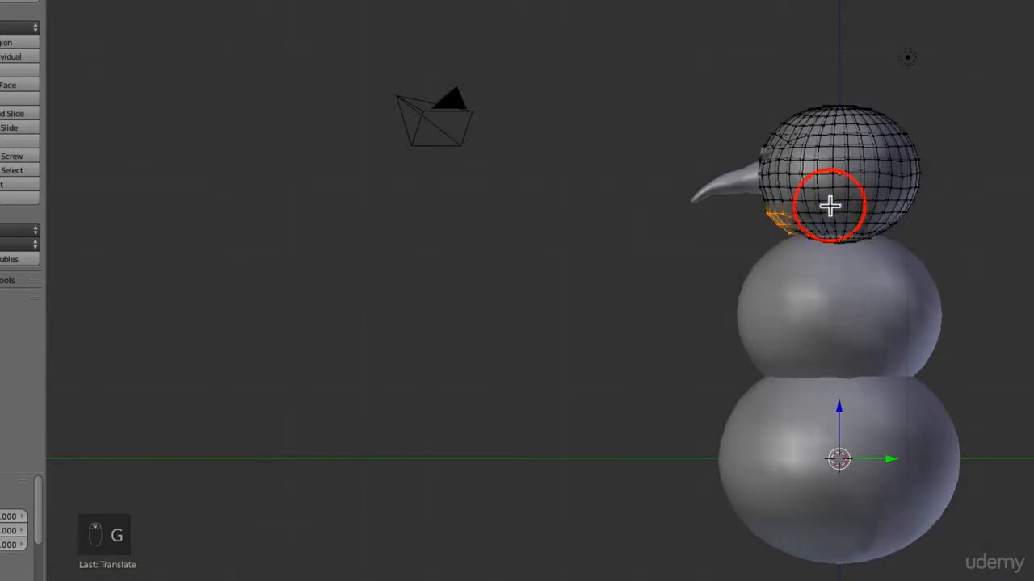
pyautogui.scroll(1, 825, 184)
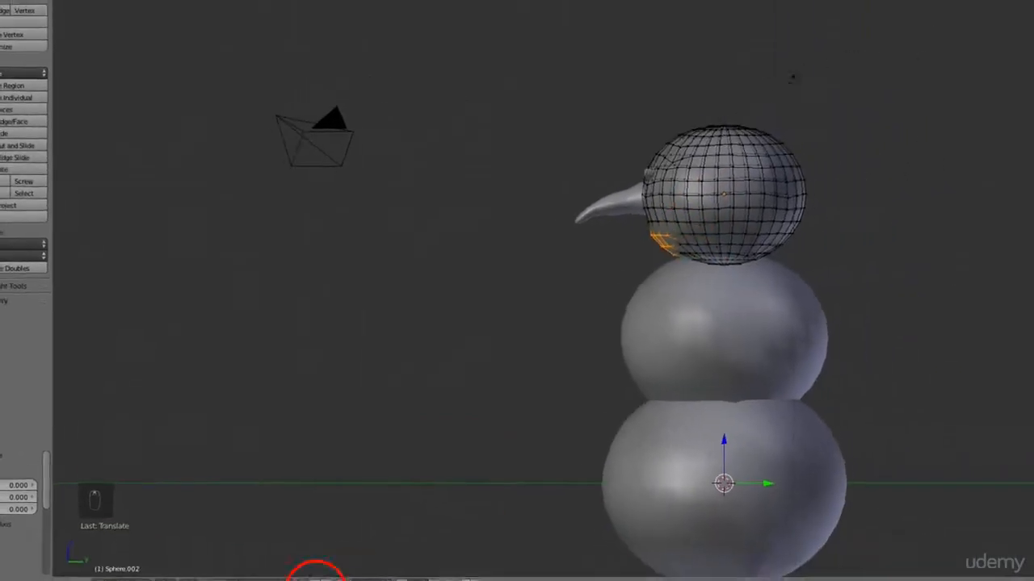
pyautogui.press('super+z')
pyautogui.press('super+z')
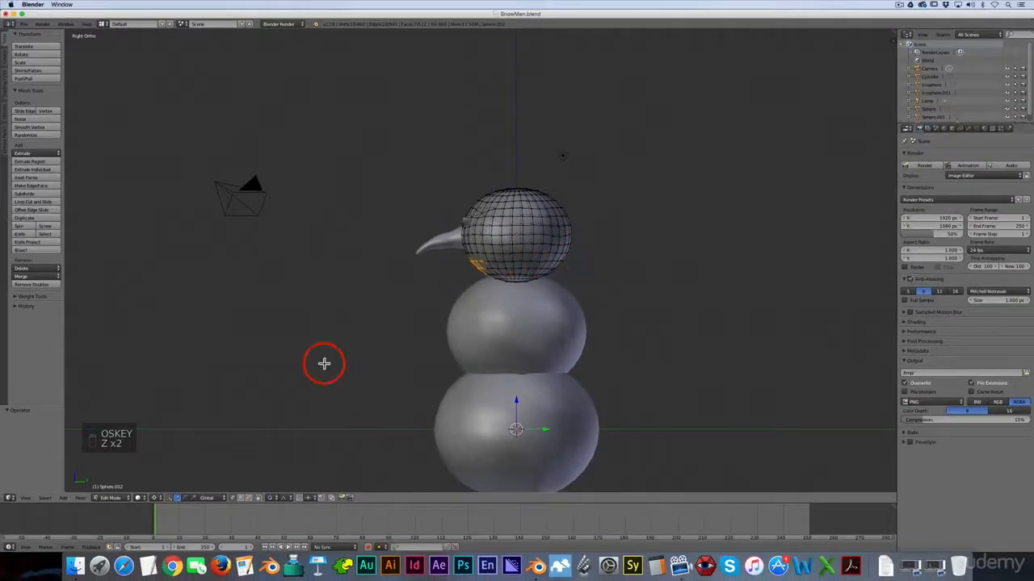
# Set the pivot to Median Point, pull the chin vertices outward with a larger proportional influence, and check the head from the front in Object Mode.
pyautogui.click(154, 498)
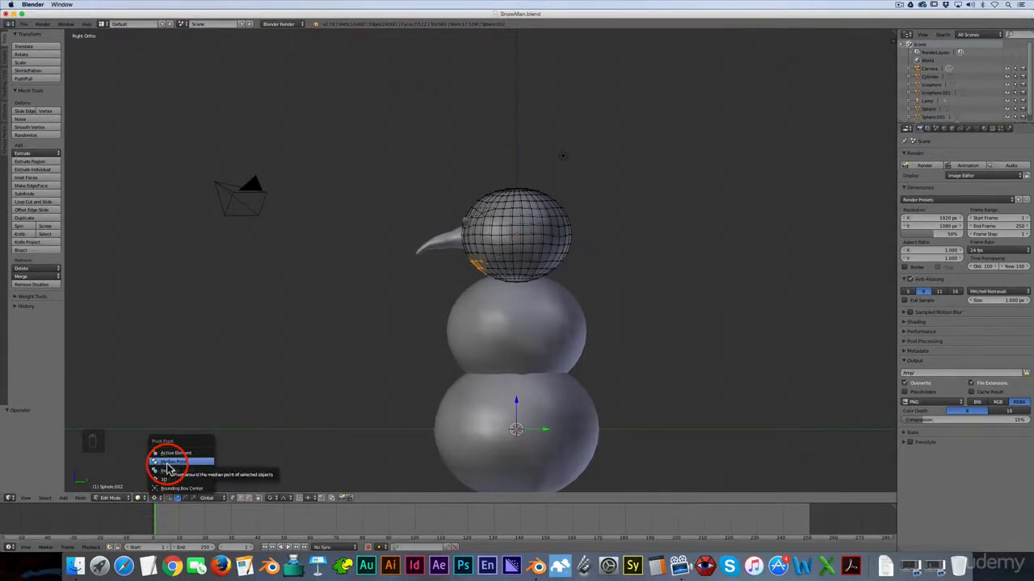
pyautogui.click(168, 467)
pyautogui.scroll(3, 469, 275)
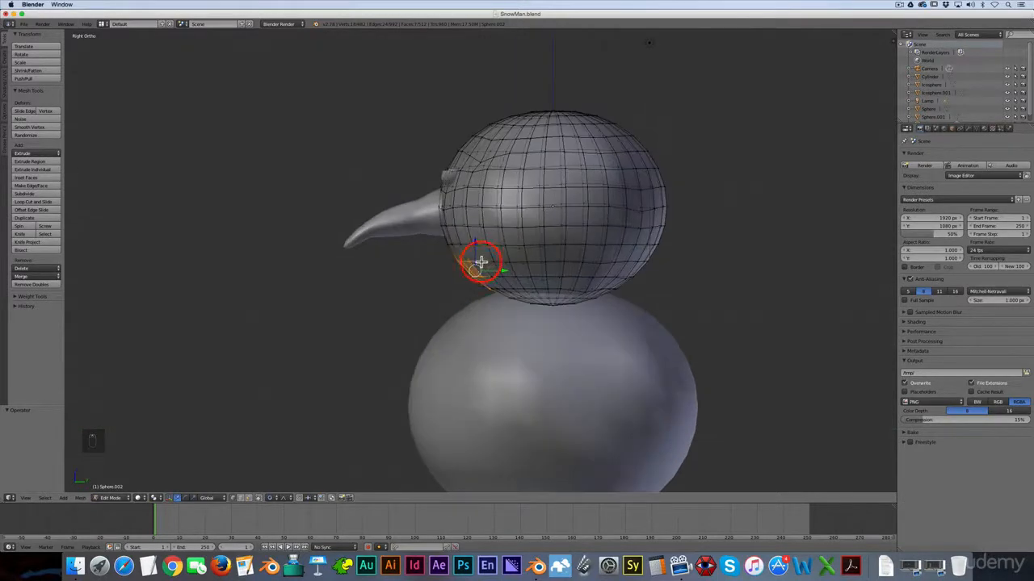
pyautogui.press('g')
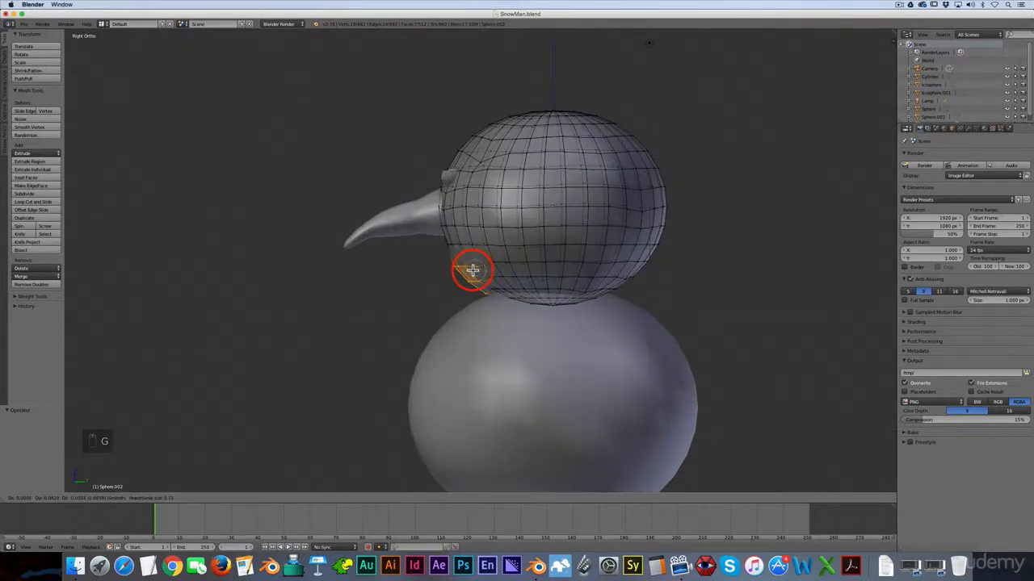
pyautogui.scroll(-2, 469, 273)
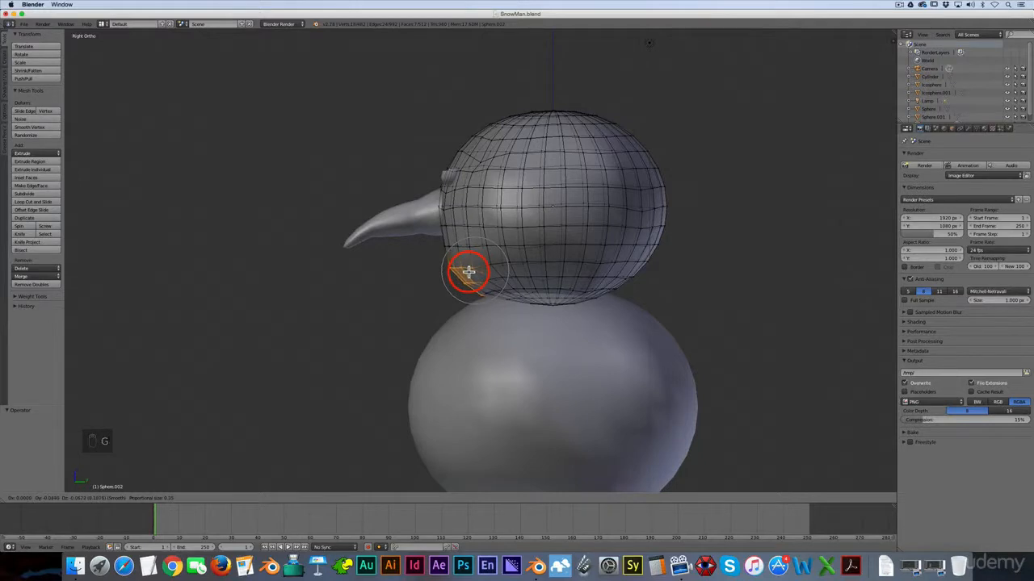
pyautogui.click(469, 273)
pyautogui.press('Tab')
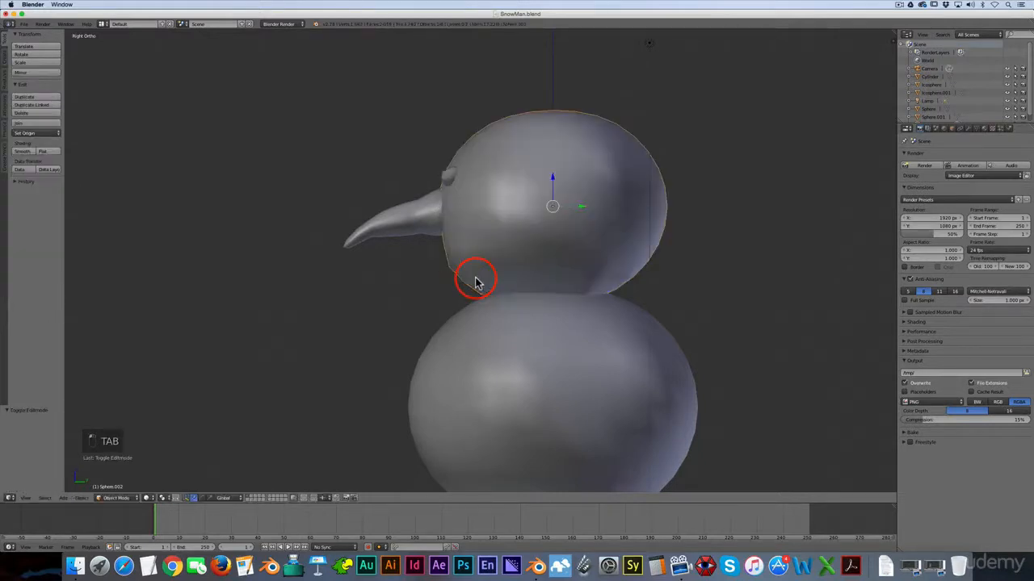
pyautogui.scroll(-5, 476, 283)
pyautogui.moveTo(497, 307); pyautogui.dragTo(630, 318, button='middle')
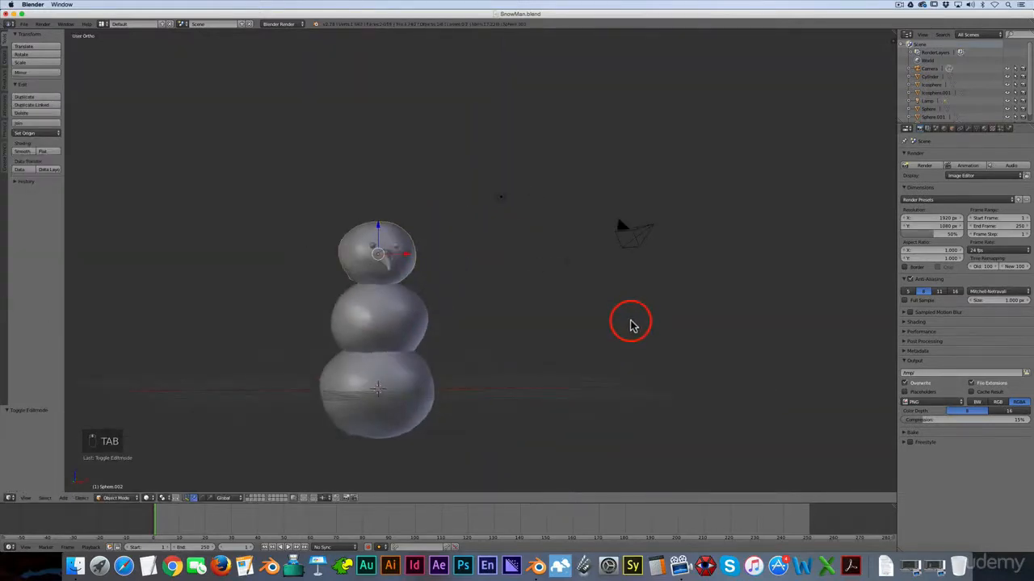
pyautogui.press('KP_1')
pyautogui.scroll(5, 383, 215)
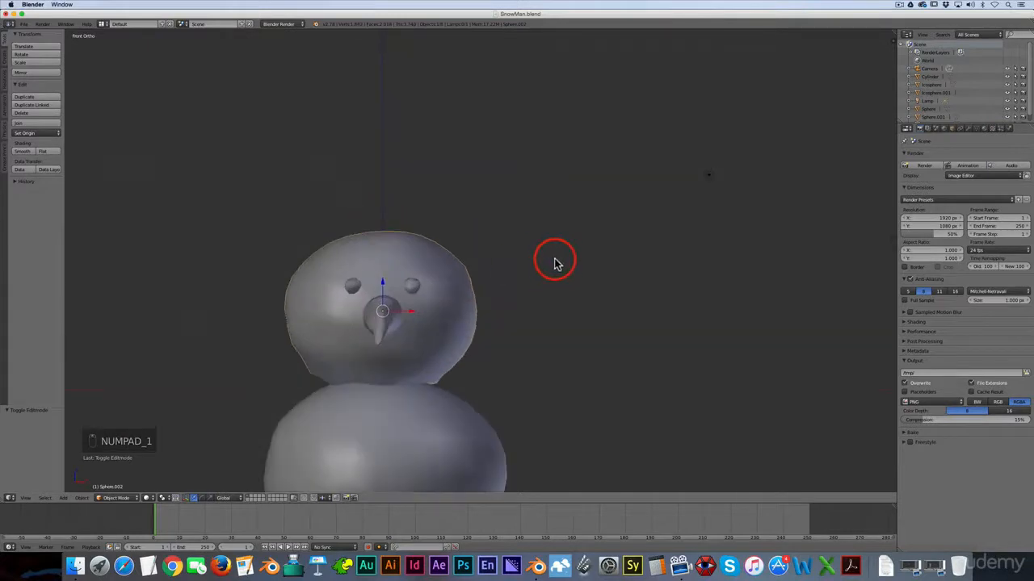